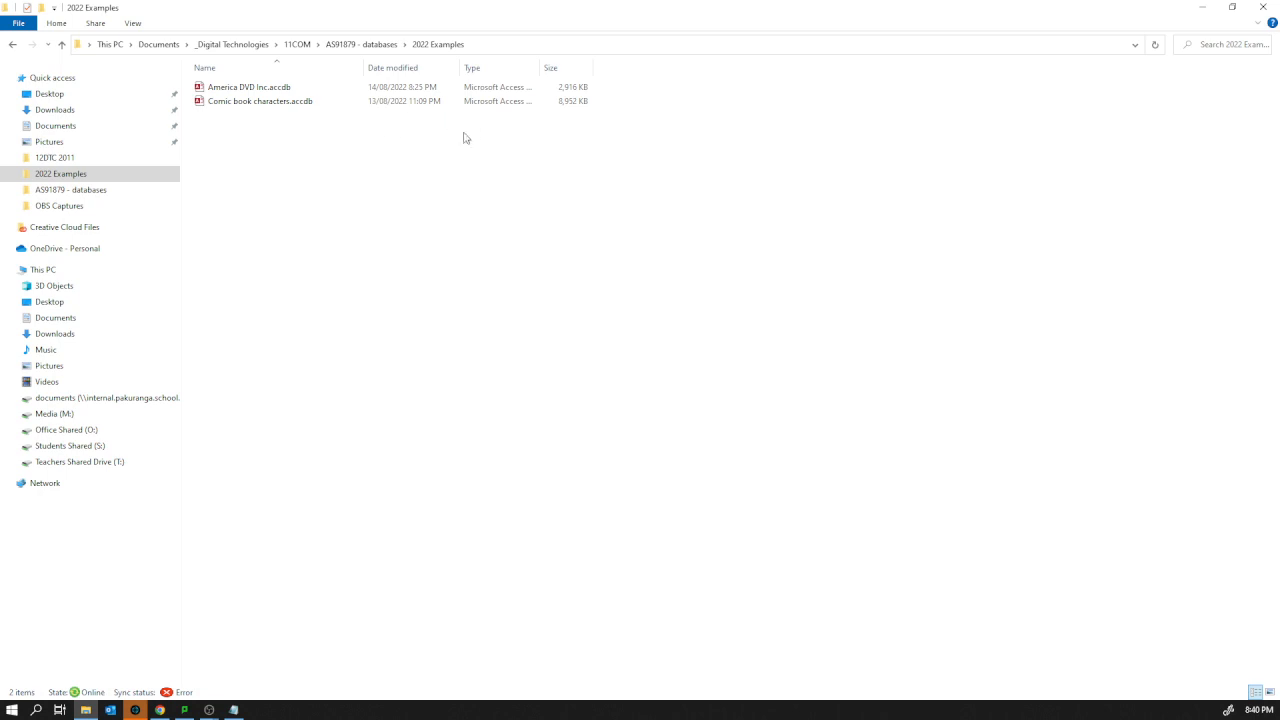
Create a new Microsoft Access database file in the 2022 Examples folder and name it Running.
{"action": "right_click", "coordinate": [330, 136]}
{"action": "mouse_move", "coordinate": [380, 291]}
{"action": "left_click", "coordinate": [551, 327]}
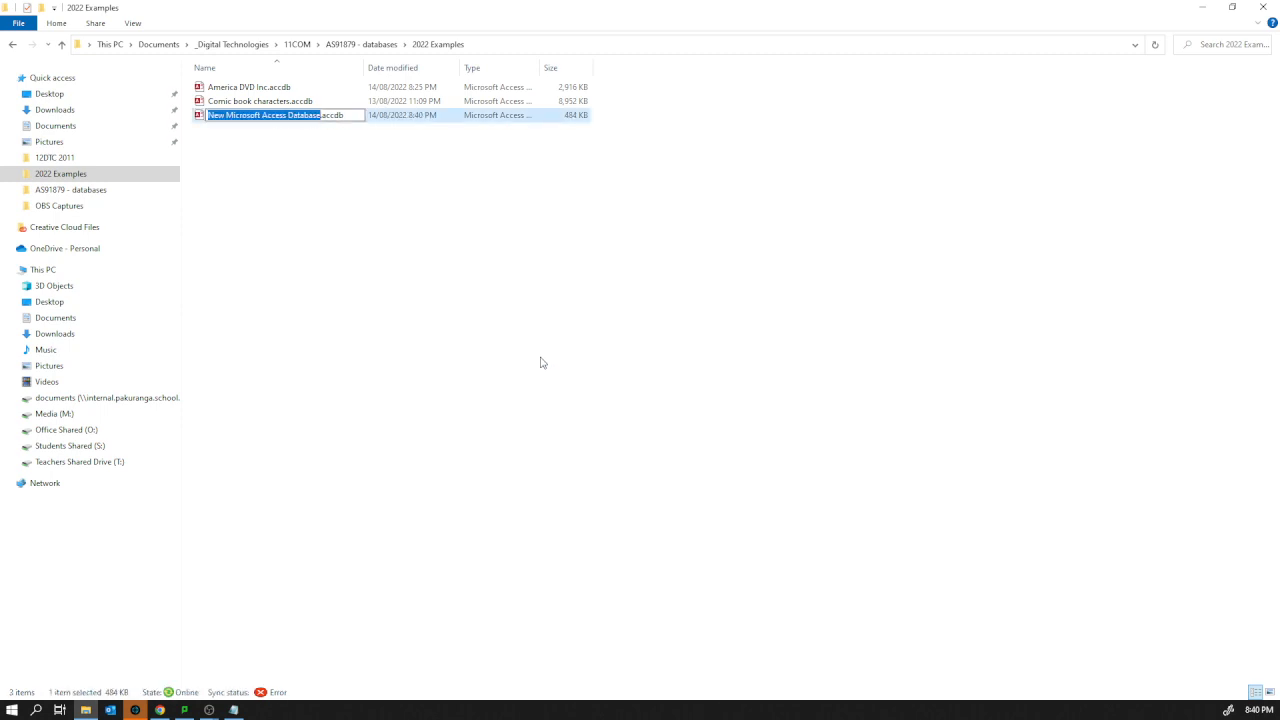
{"action": "type", "text": "Running"}
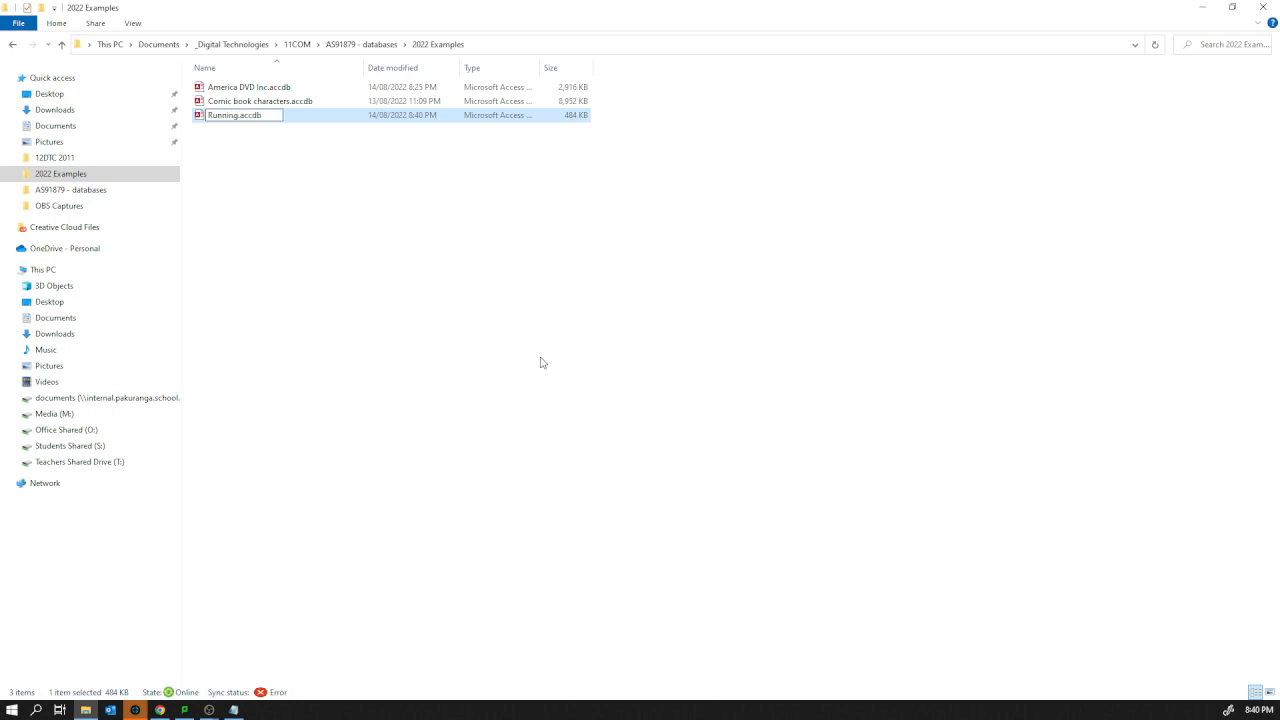
{"action": "key", "text": "Return"}
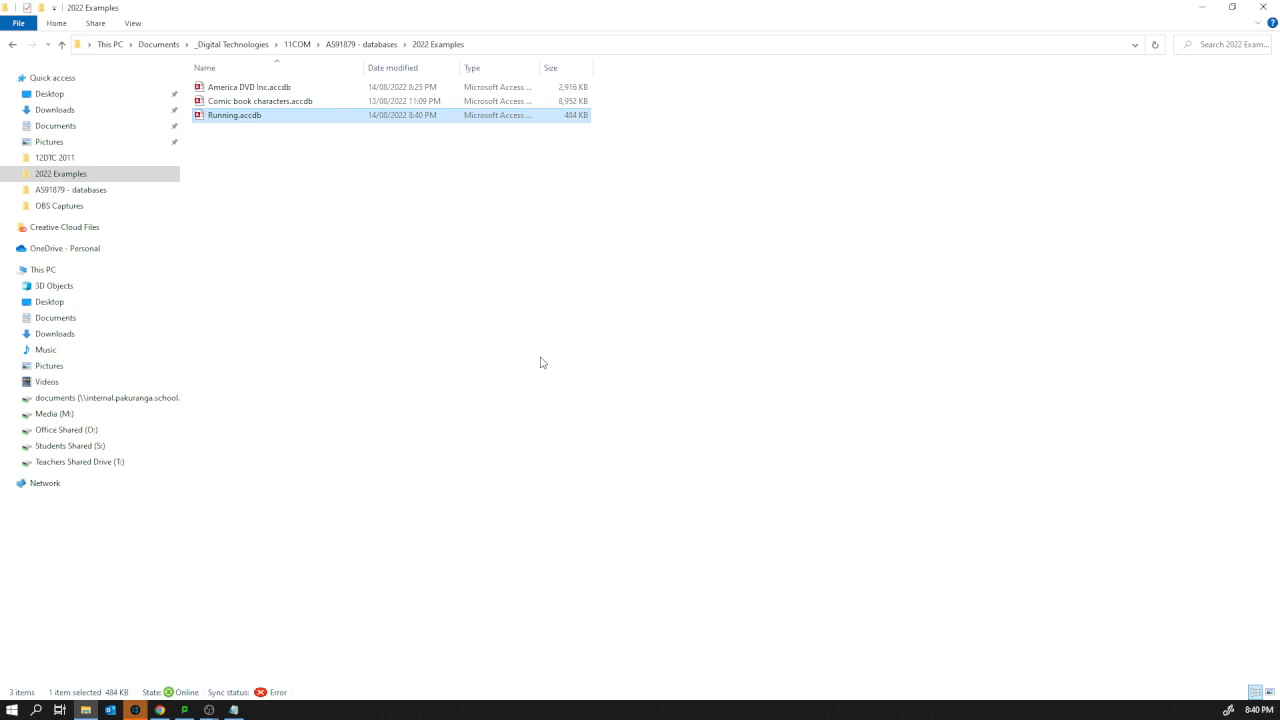
Open the Running database, enable its content and make it a trusted document without being asked again for network files.
{"action": "key", "text": "Return"}
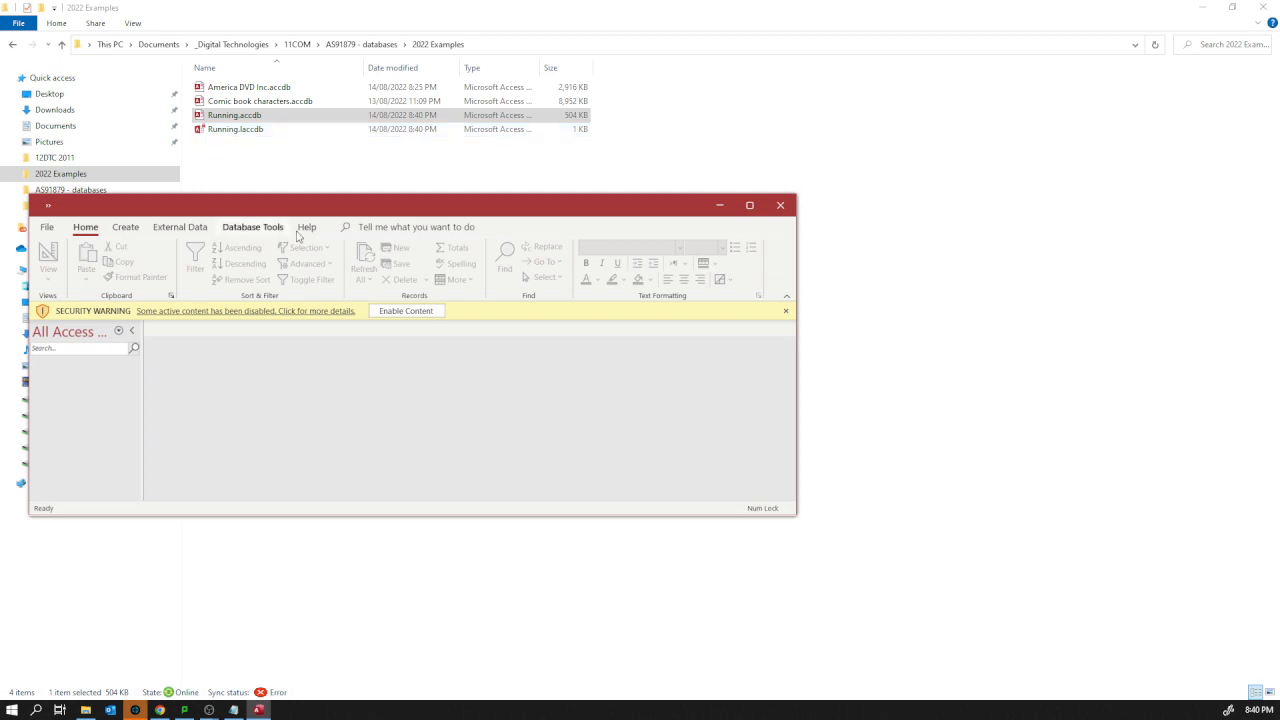
{"action": "left_click_drag", "start_coordinate": [554, 212], "coordinate": [573, 176]}
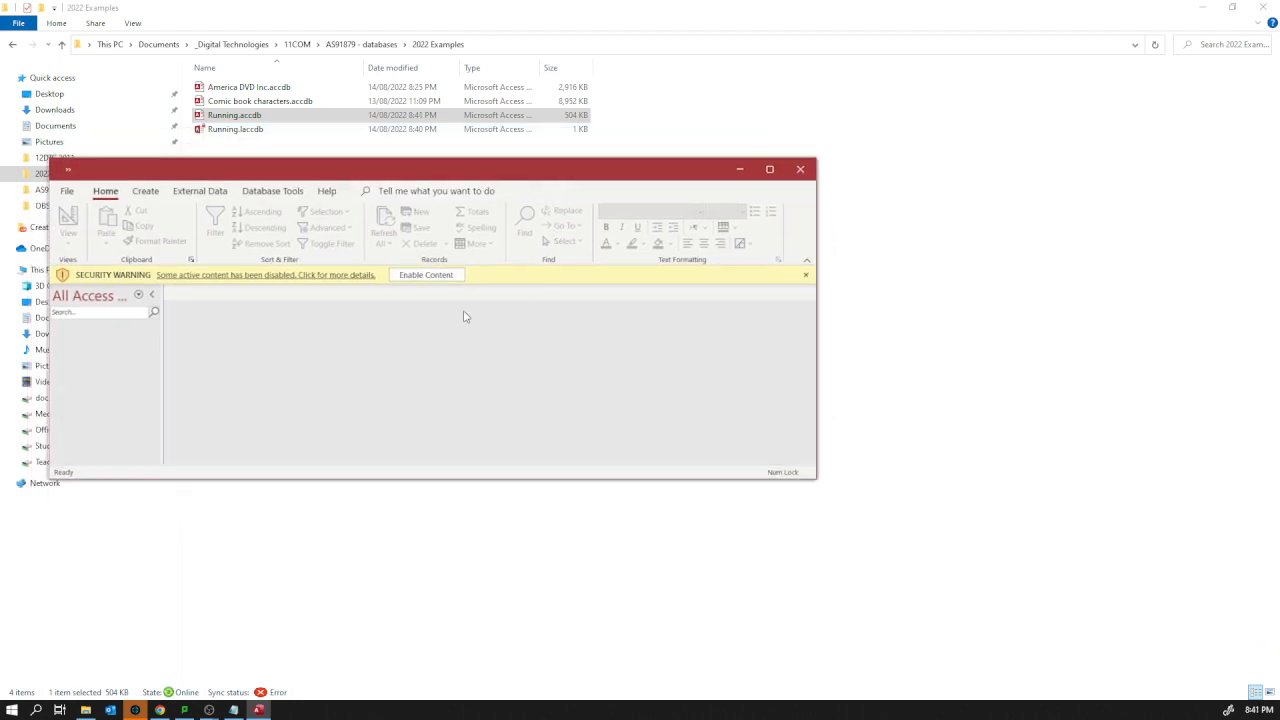
{"action": "left_click", "coordinate": [446, 276]}
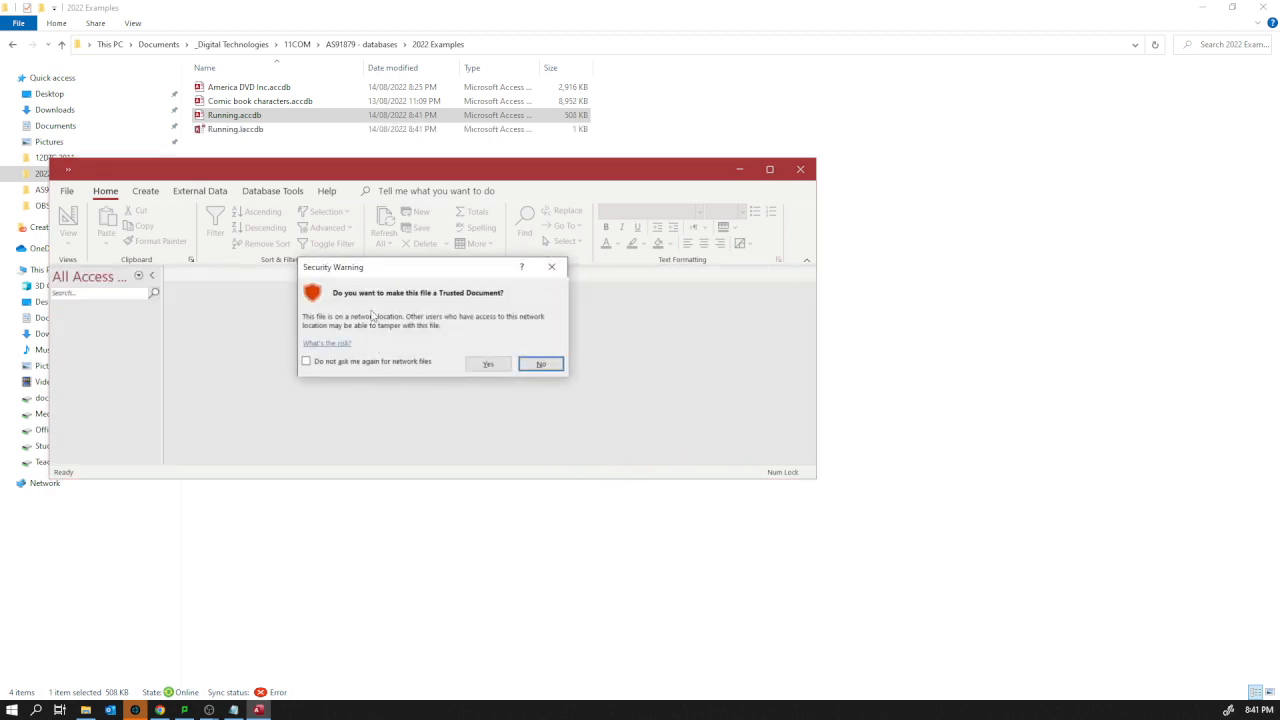
{"action": "left_click", "coordinate": [372, 362]}
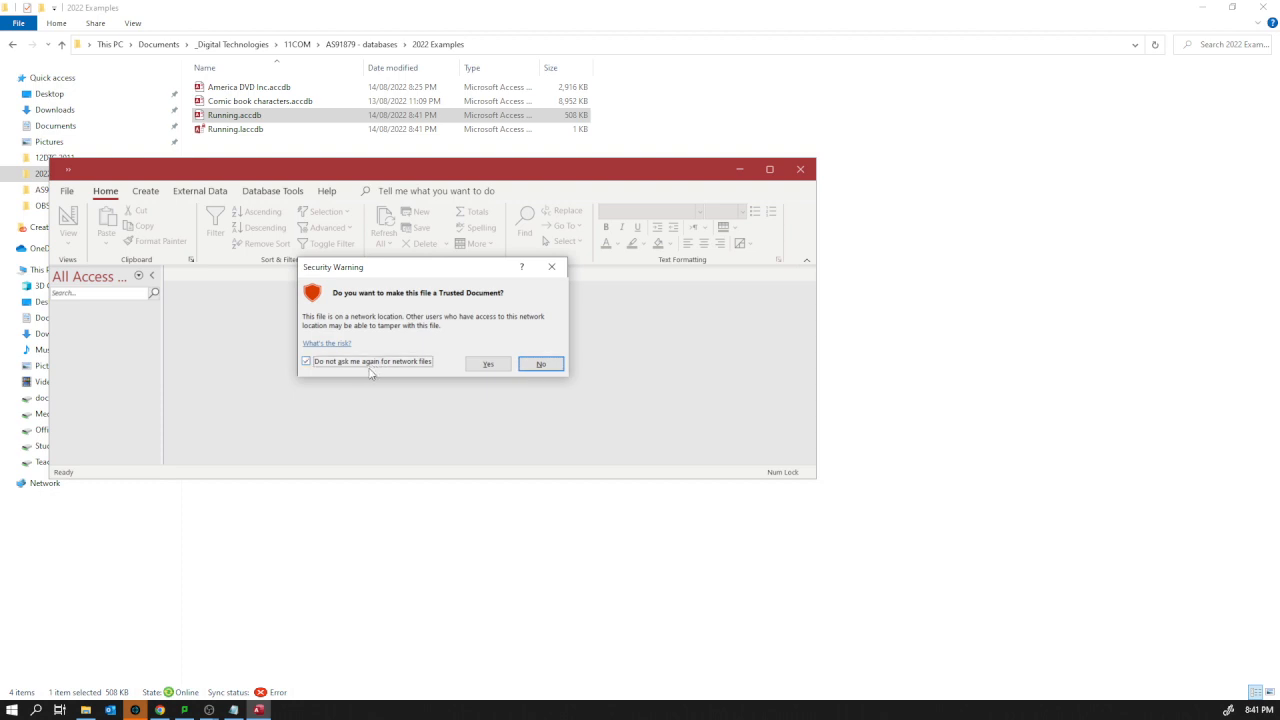
{"action": "left_click", "coordinate": [482, 364]}
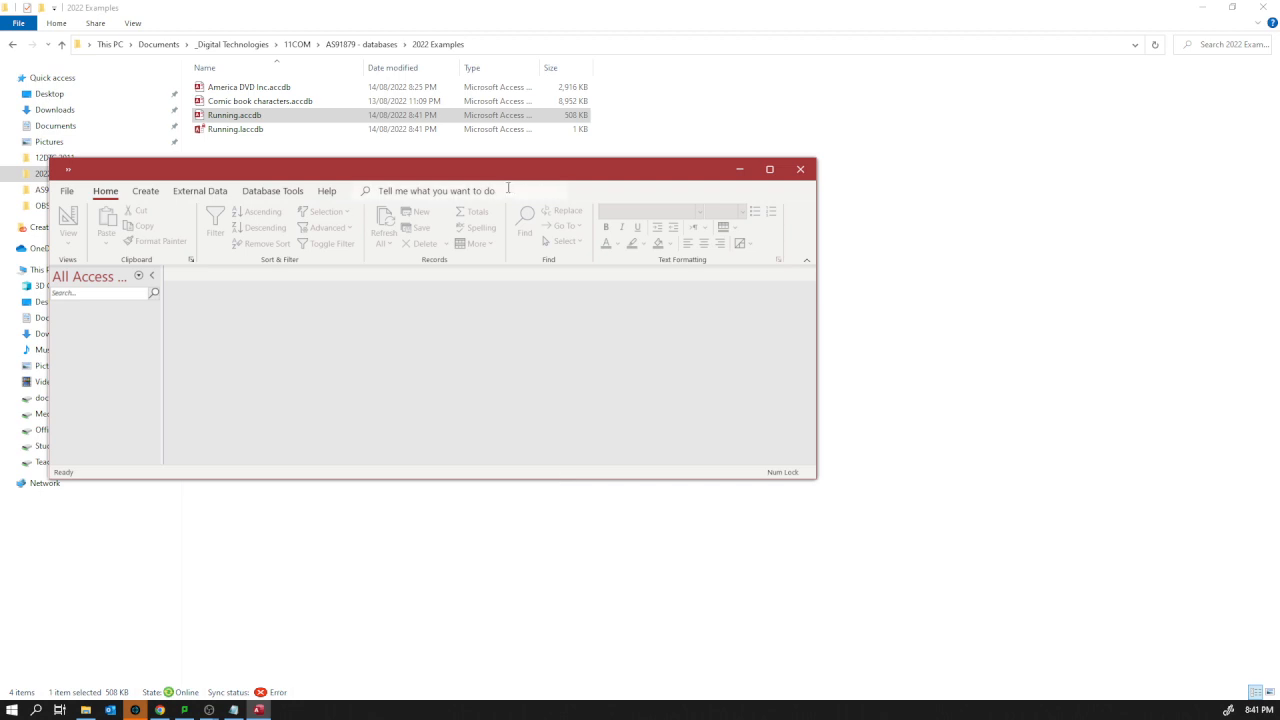
Create a new table, switch it to Design View and save it as tblRuns.
{"action": "left_click_drag", "start_coordinate": [505, 178], "coordinate": [532, 127]}
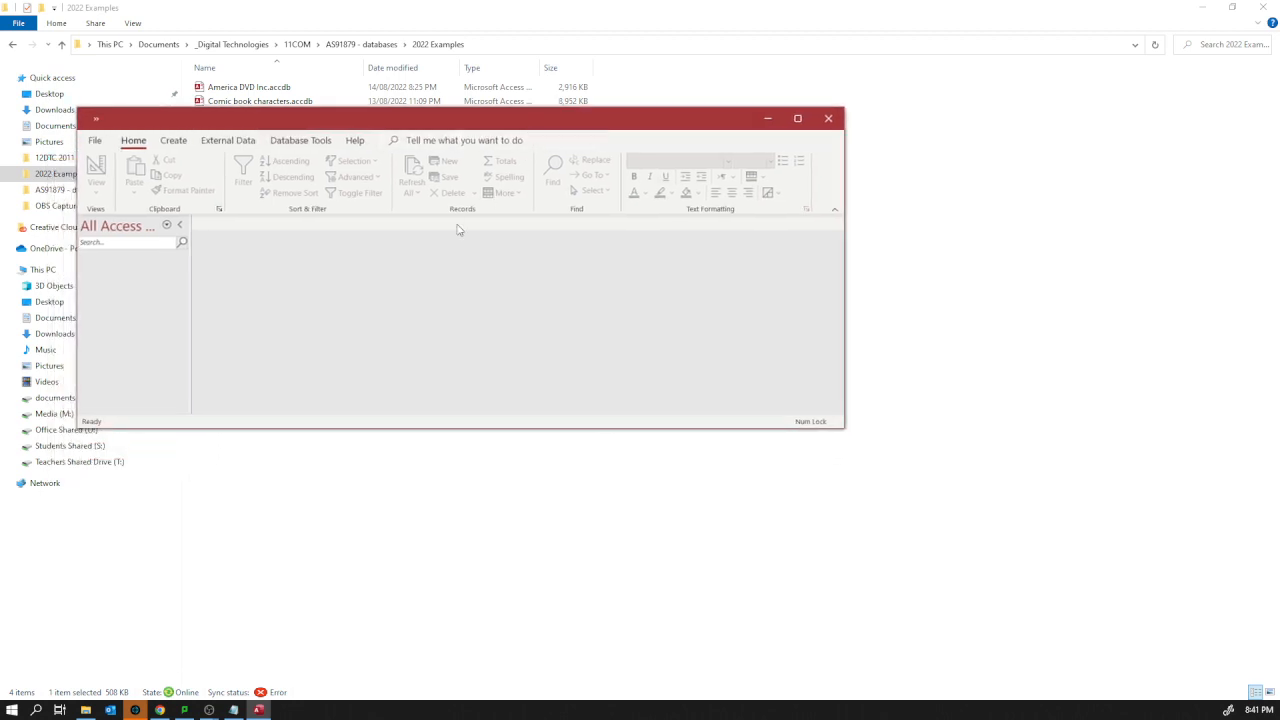
{"action": "left_click_drag", "start_coordinate": [408, 427], "coordinate": [418, 502]}
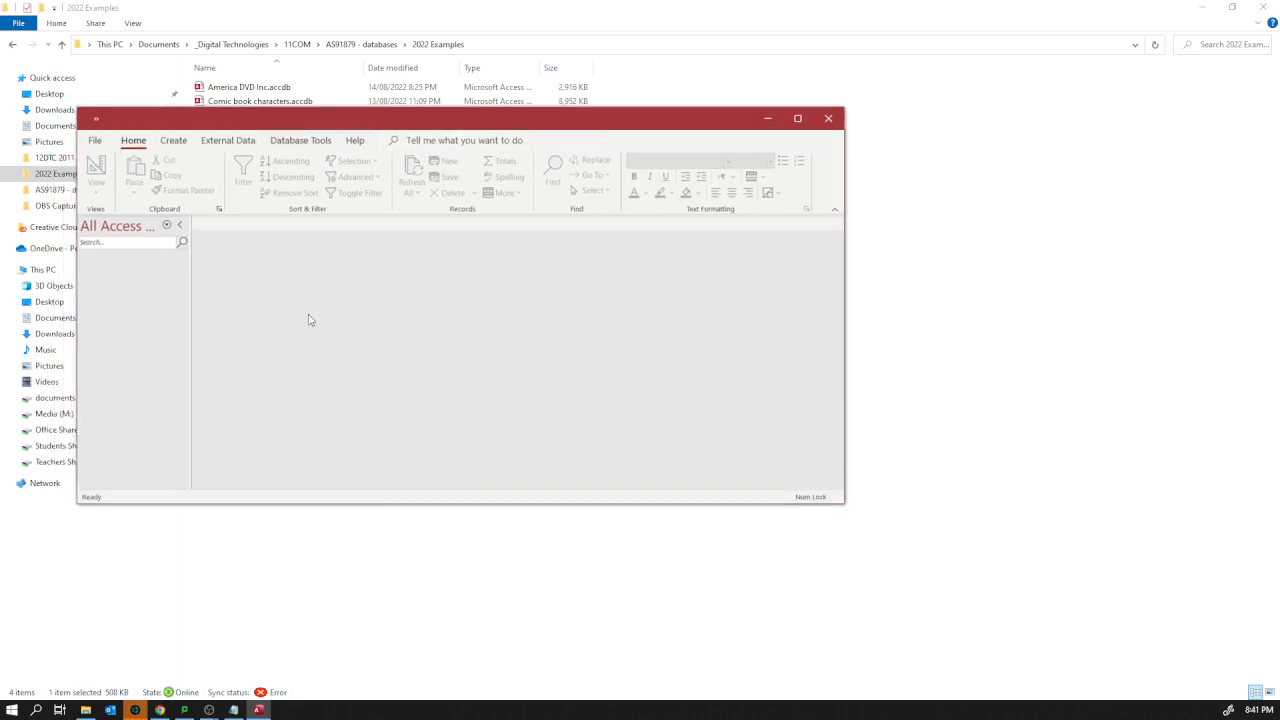
{"action": "left_click", "coordinate": [174, 141]}
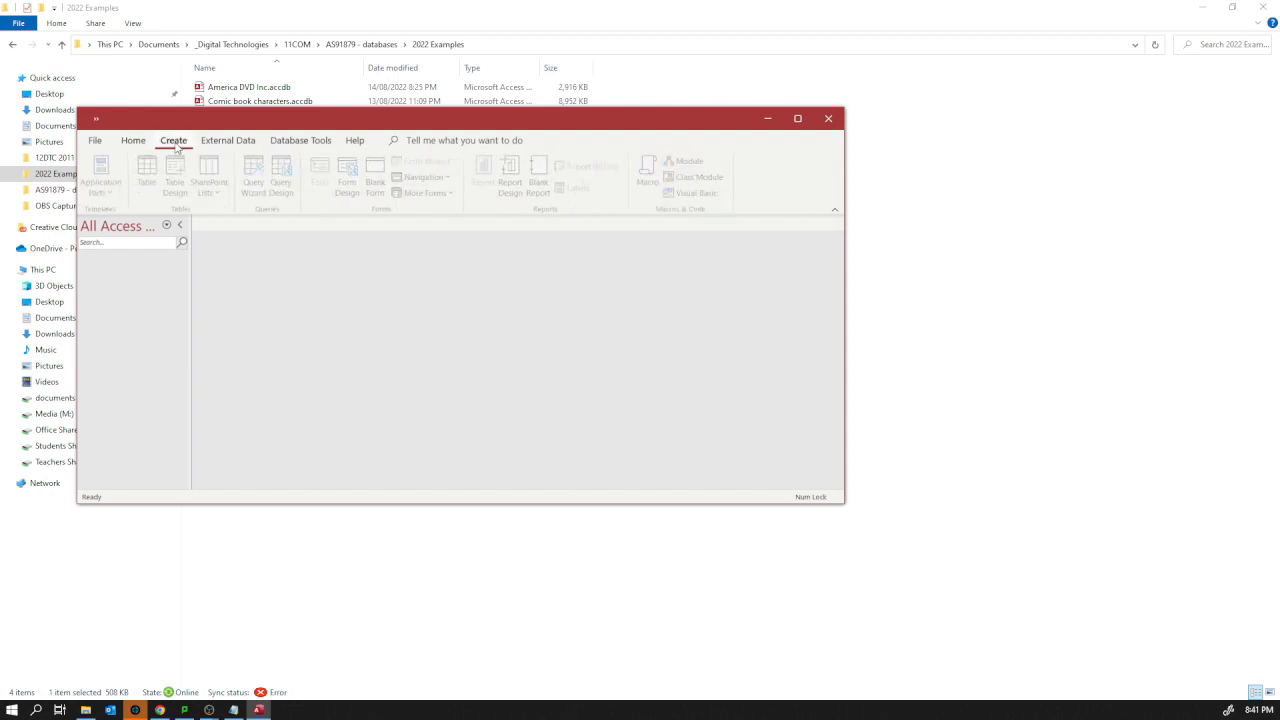
{"action": "left_click", "coordinate": [150, 170]}
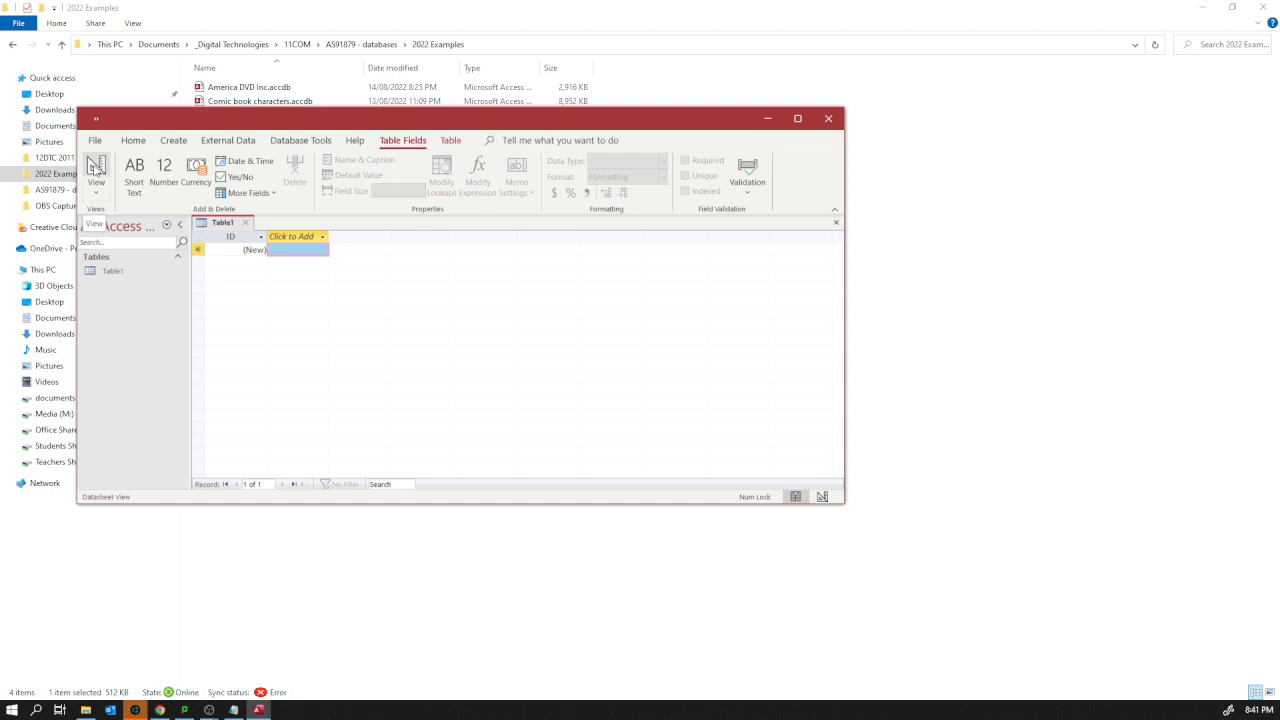
{"action": "left_click", "coordinate": [98, 194]}
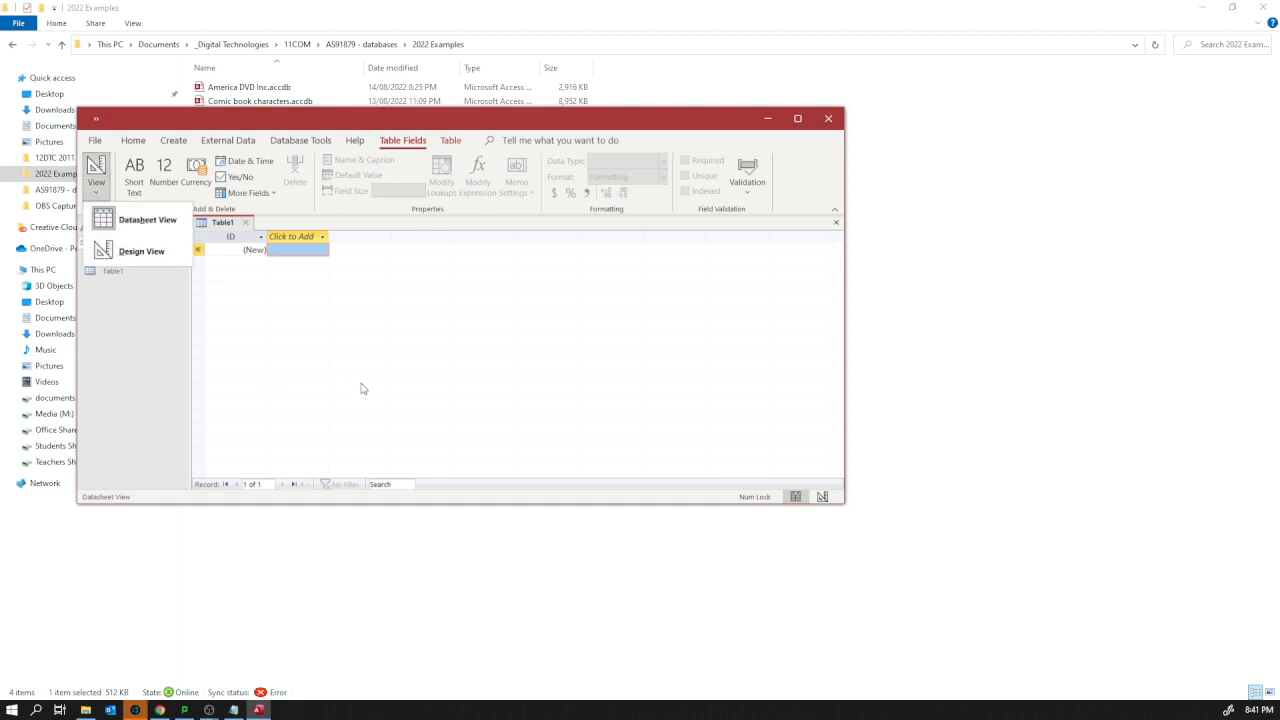
{"action": "left_click", "coordinate": [136, 256]}
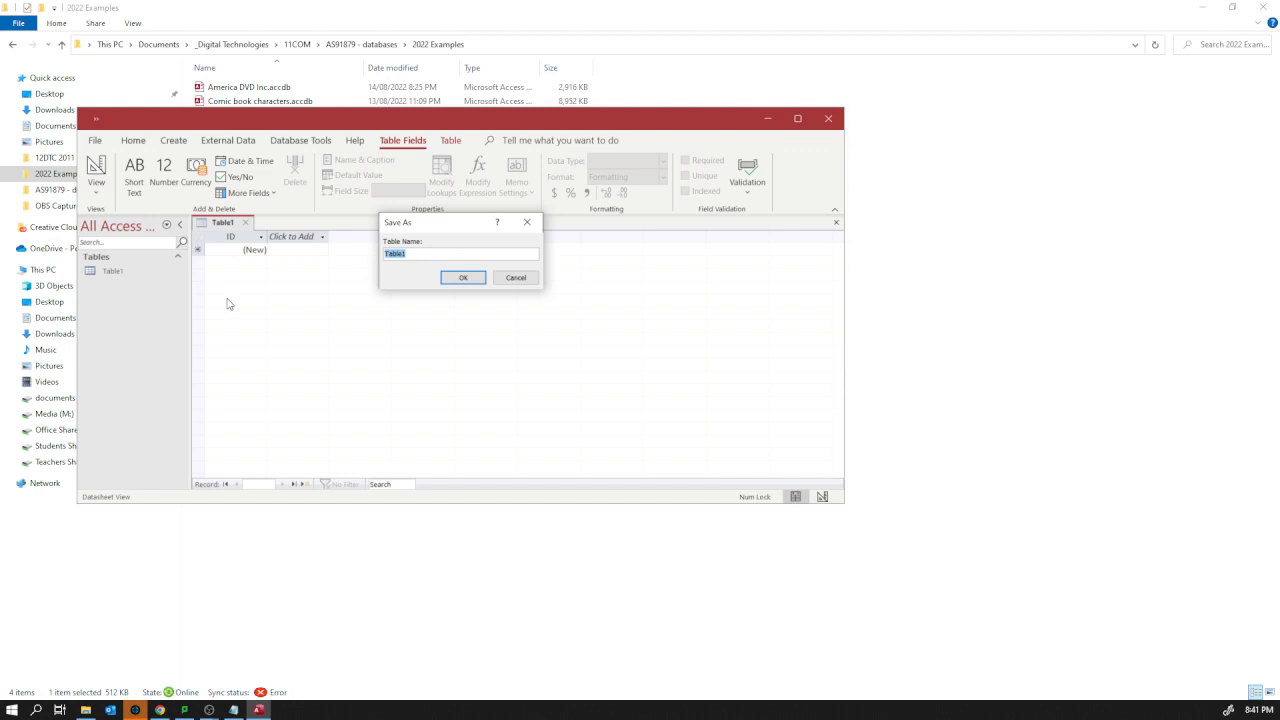
{"action": "type", "text": "tblRuns"}
{"action": "key", "text": "Return"}
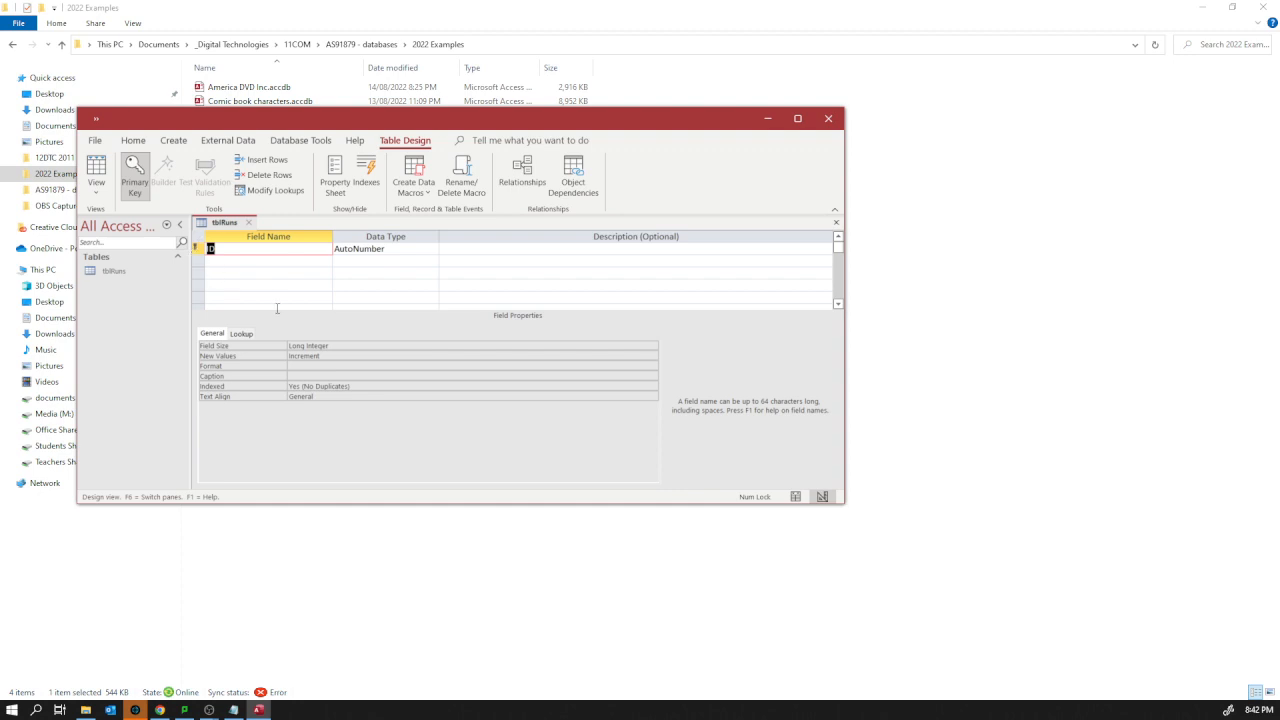
{"action": "left_click", "coordinate": [300, 262]}
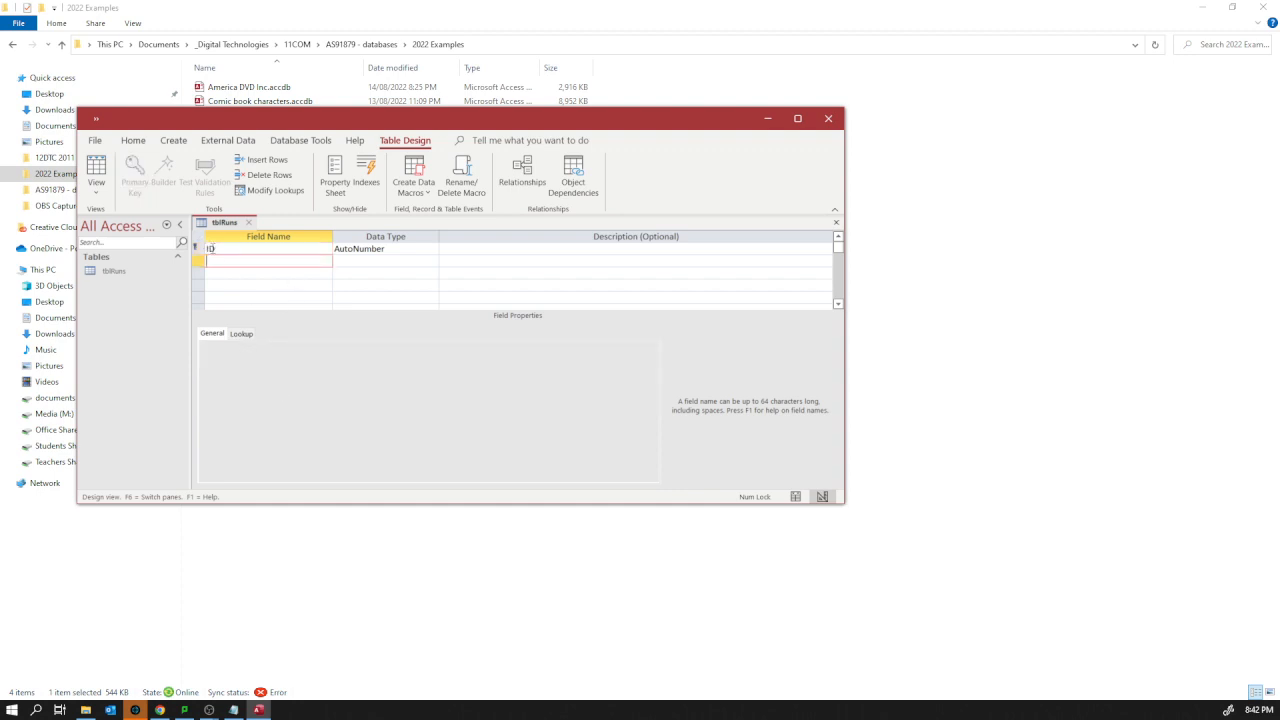
{"action": "key", "text": "Up"}
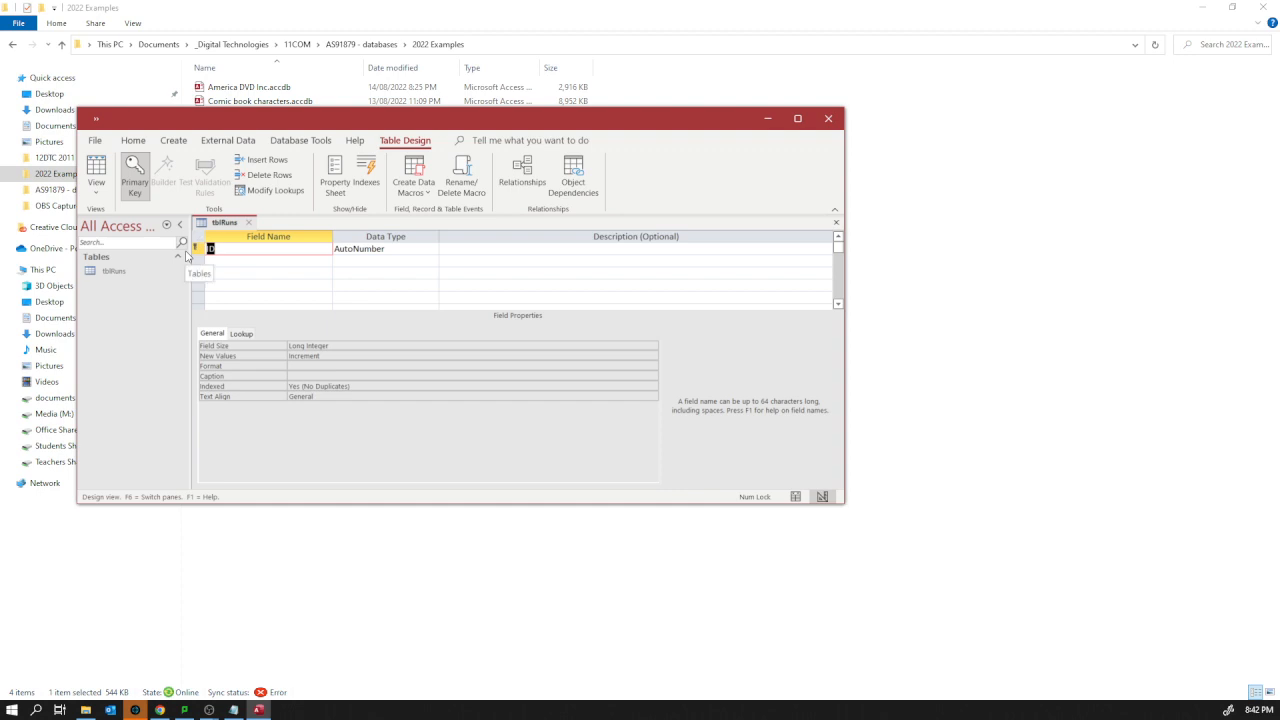
{"action": "left_click", "coordinate": [219, 262]}
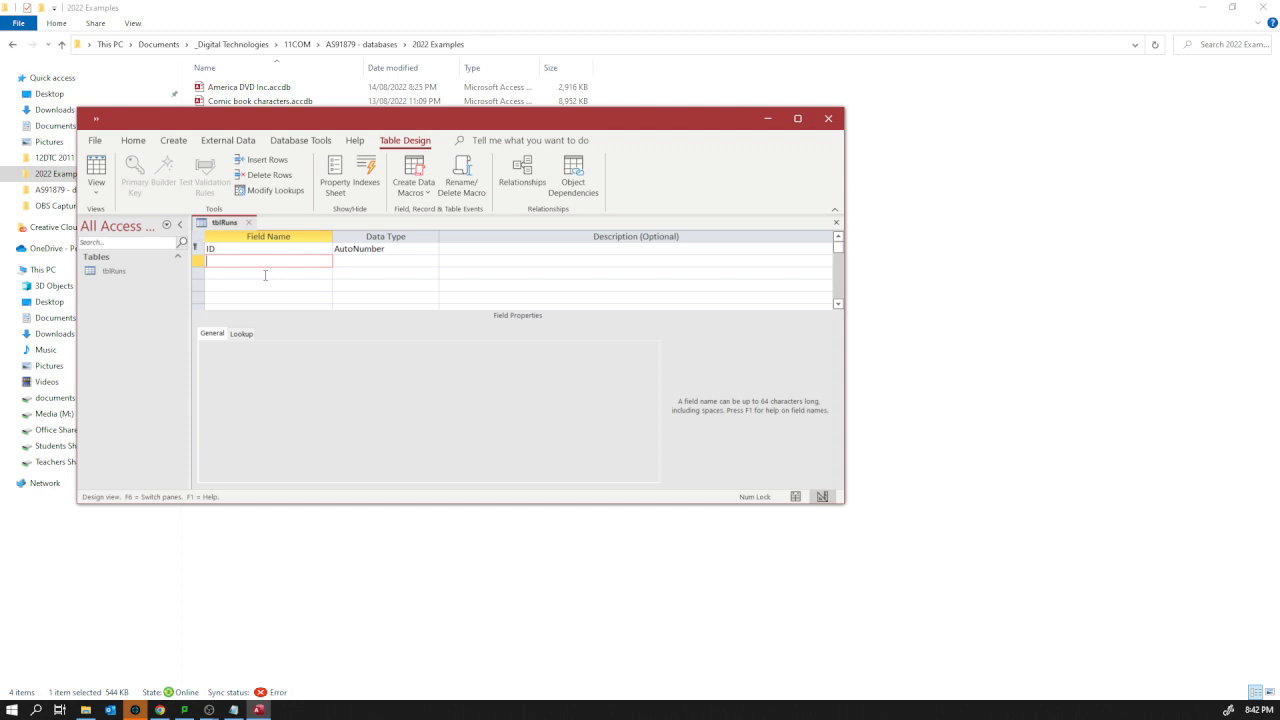
{"action": "key", "text": "Up"}
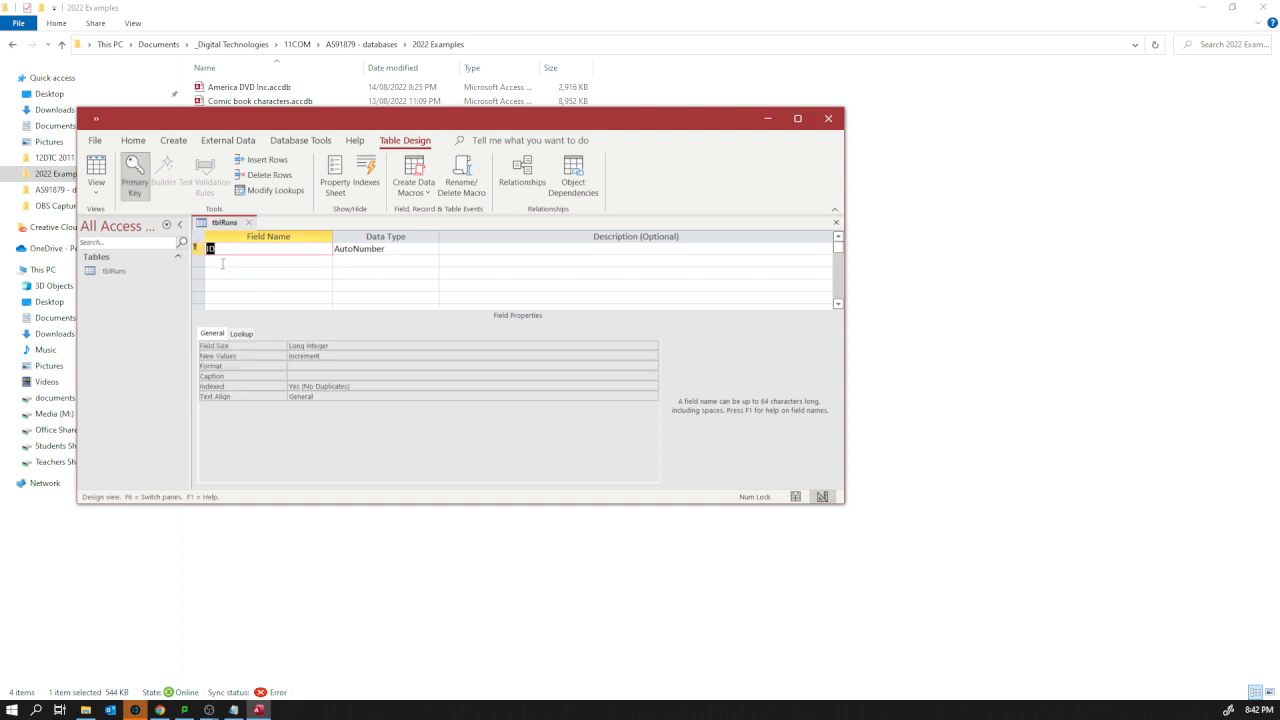
{"action": "left_click", "coordinate": [222, 261]}
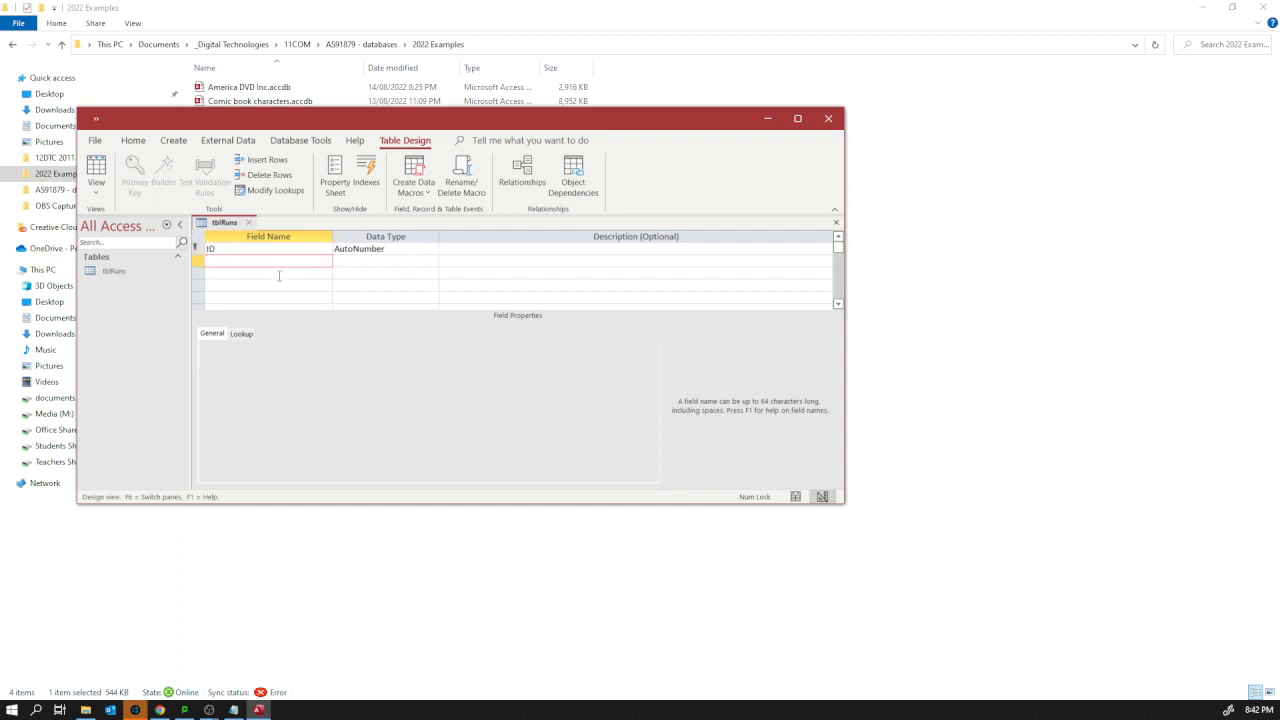
Switch to the Notepad list of field names and move its window clear of the database window.
{"action": "left_click", "coordinate": [233, 710]}
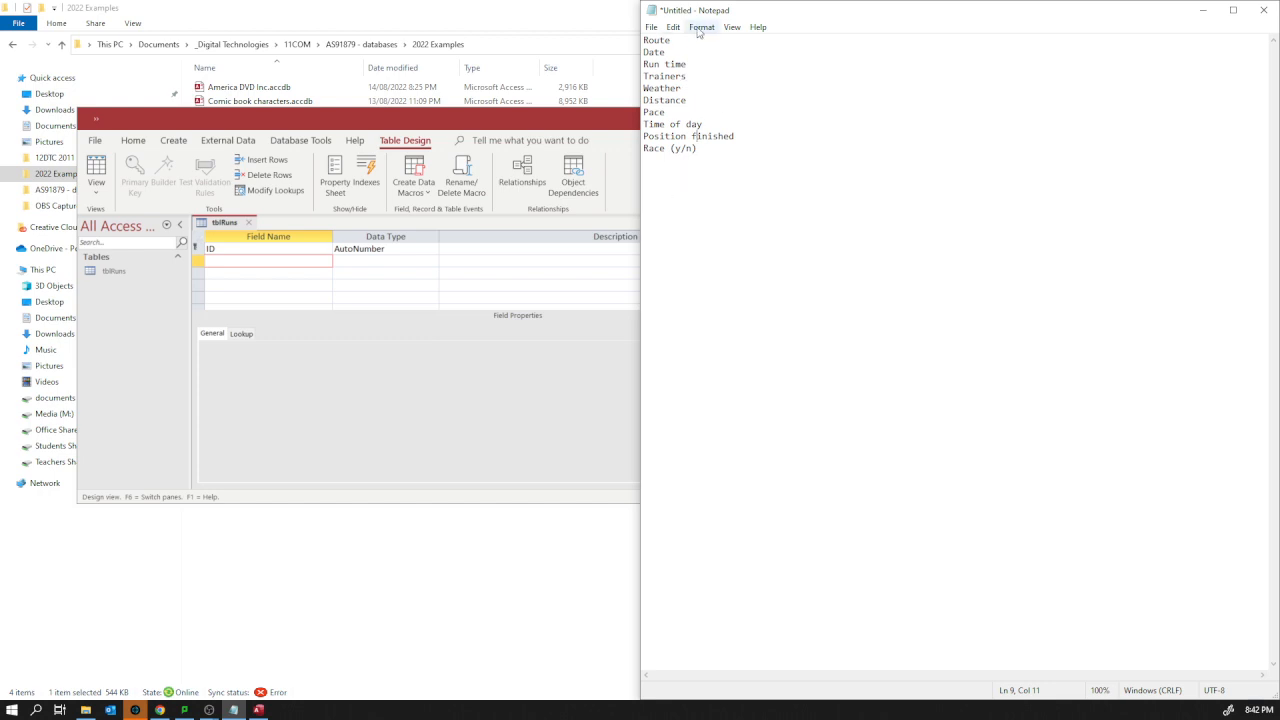
{"action": "left_click_drag", "start_coordinate": [716, 15], "coordinate": [1279, 170]}
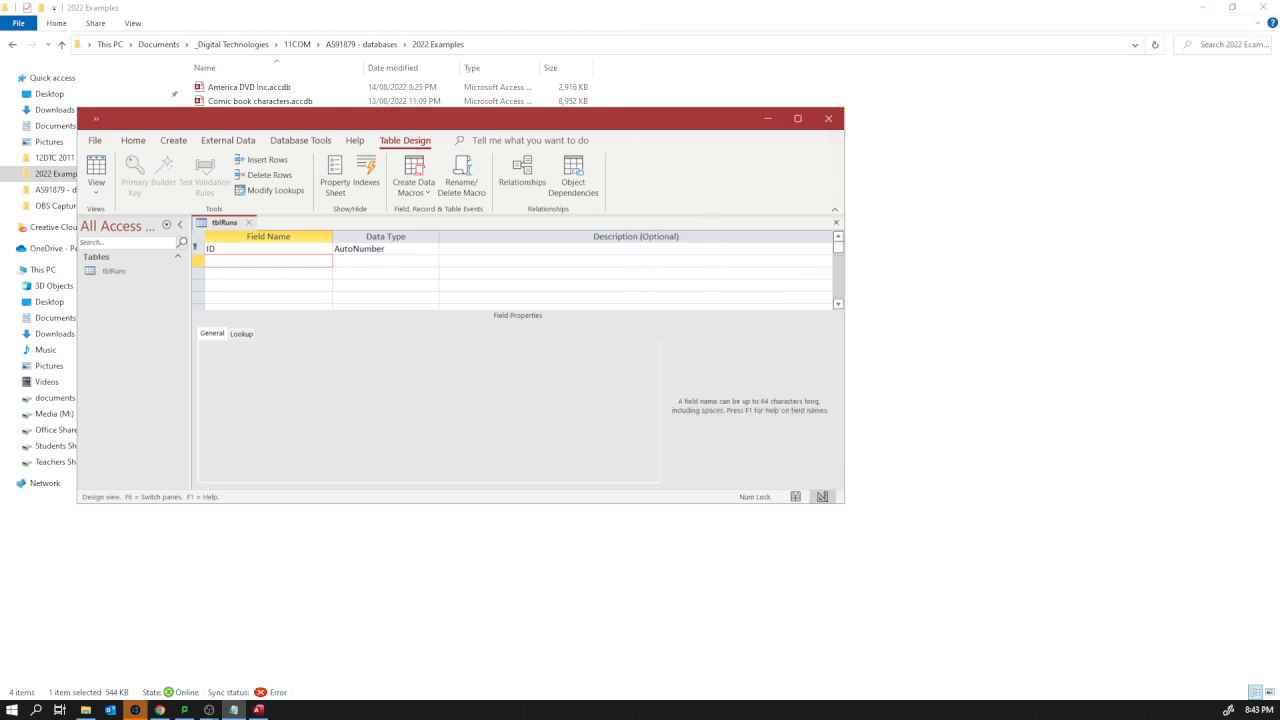
Add a field named Route below the ID field in tblRuns.
{"action": "left_click", "coordinate": [230, 264]}
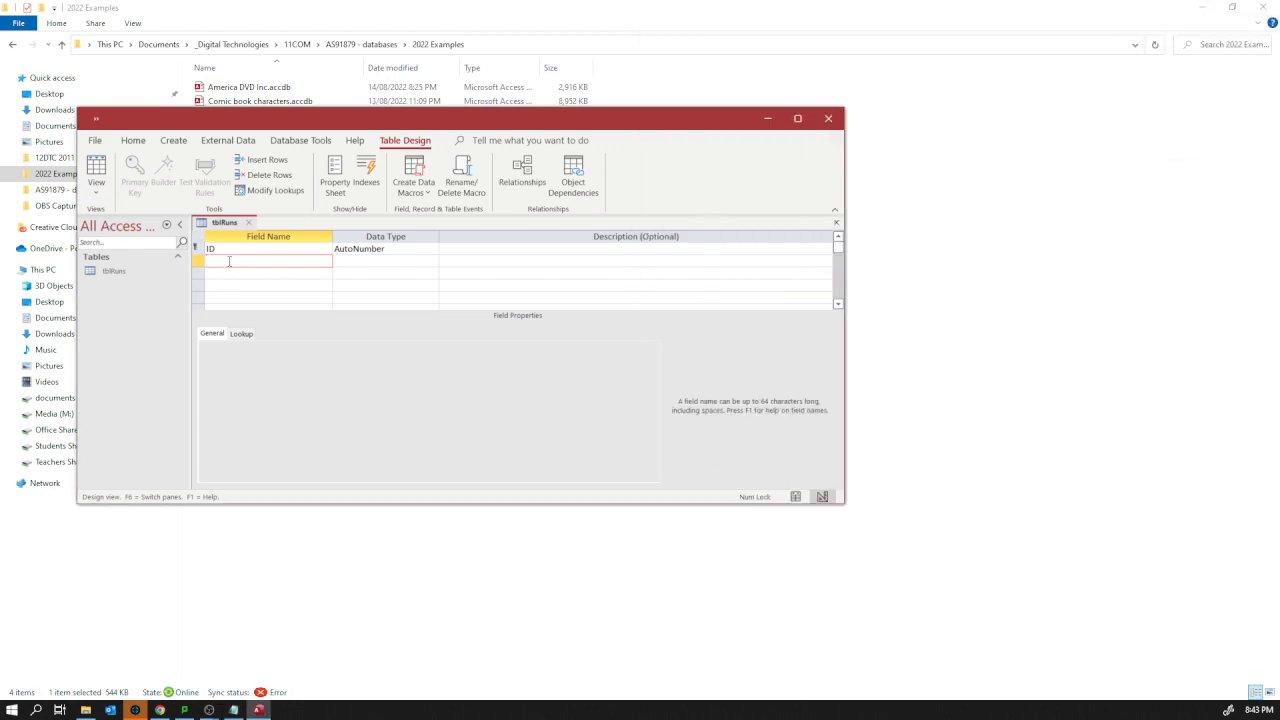
{"action": "type", "text": "Route"}
{"action": "key", "text": "Down"}
{"action": "key", "text": "Tab"}
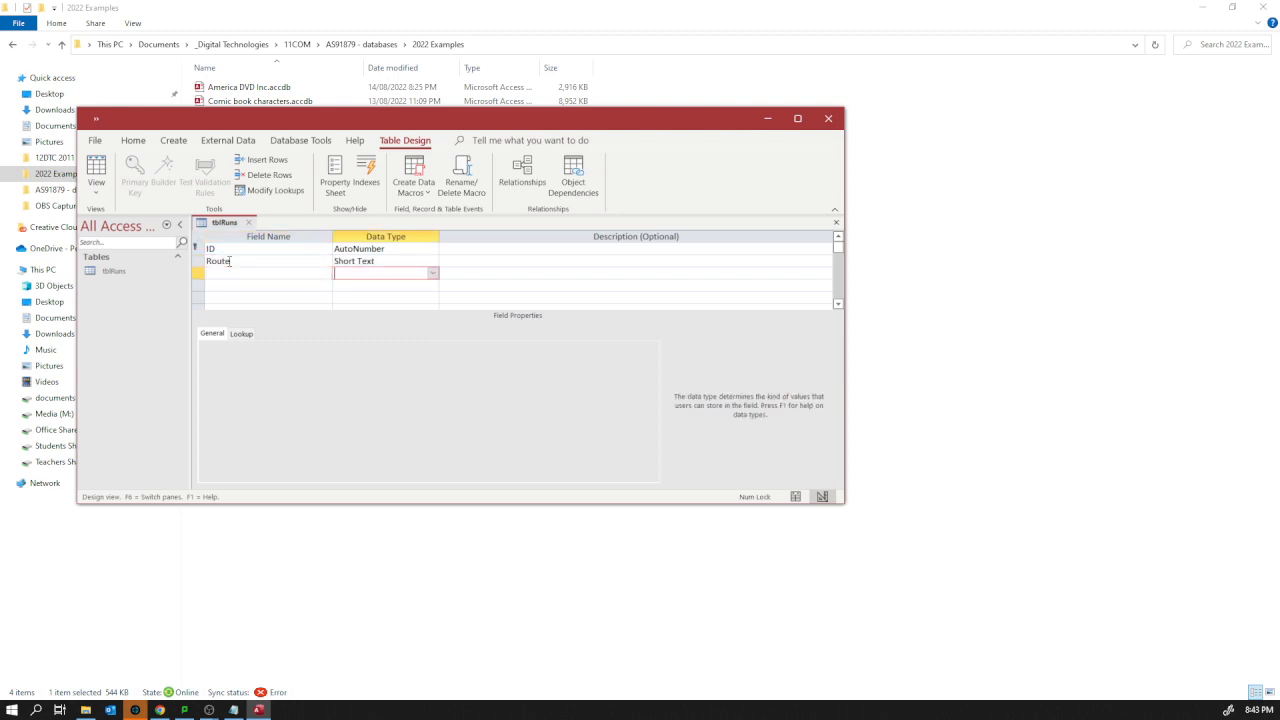
{"action": "key", "text": "Up"}
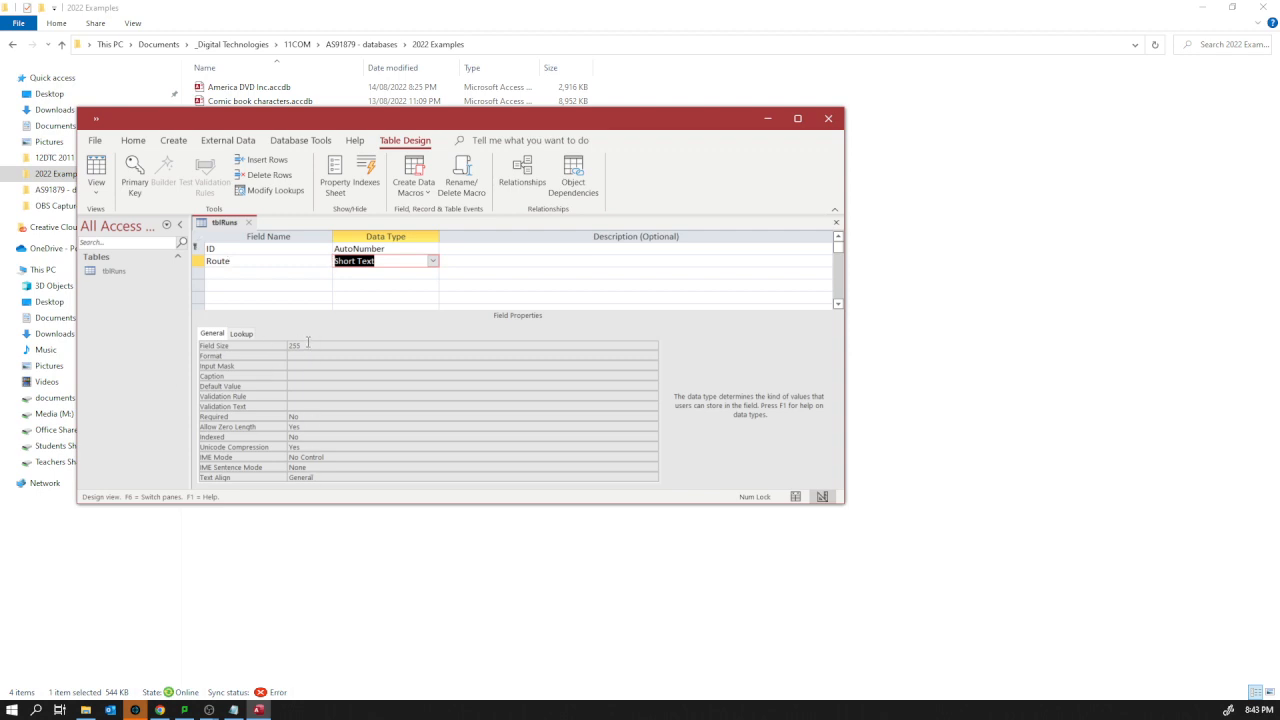
Add a field named DateOfRun below Route and set its data type to Date/Time.
{"action": "left_click", "coordinate": [280, 273]}
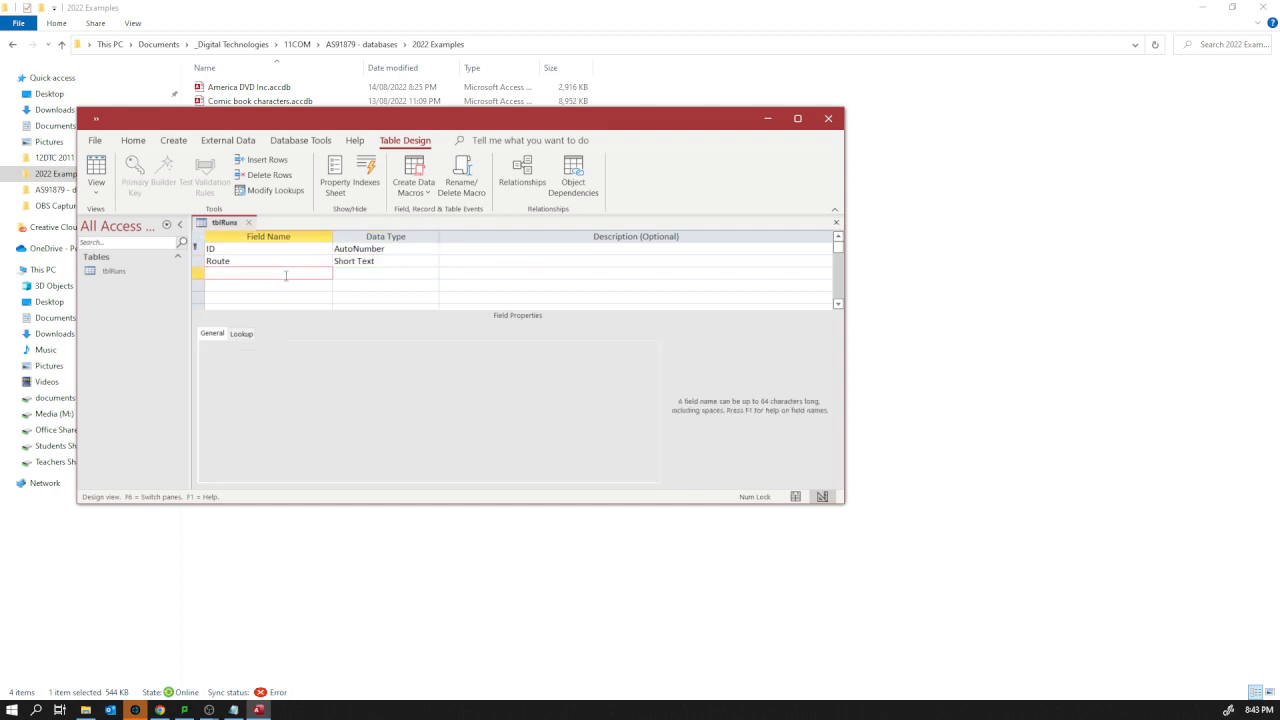
{"action": "type", "text": "Date"}
{"action": "type", "text": "OfRun"}
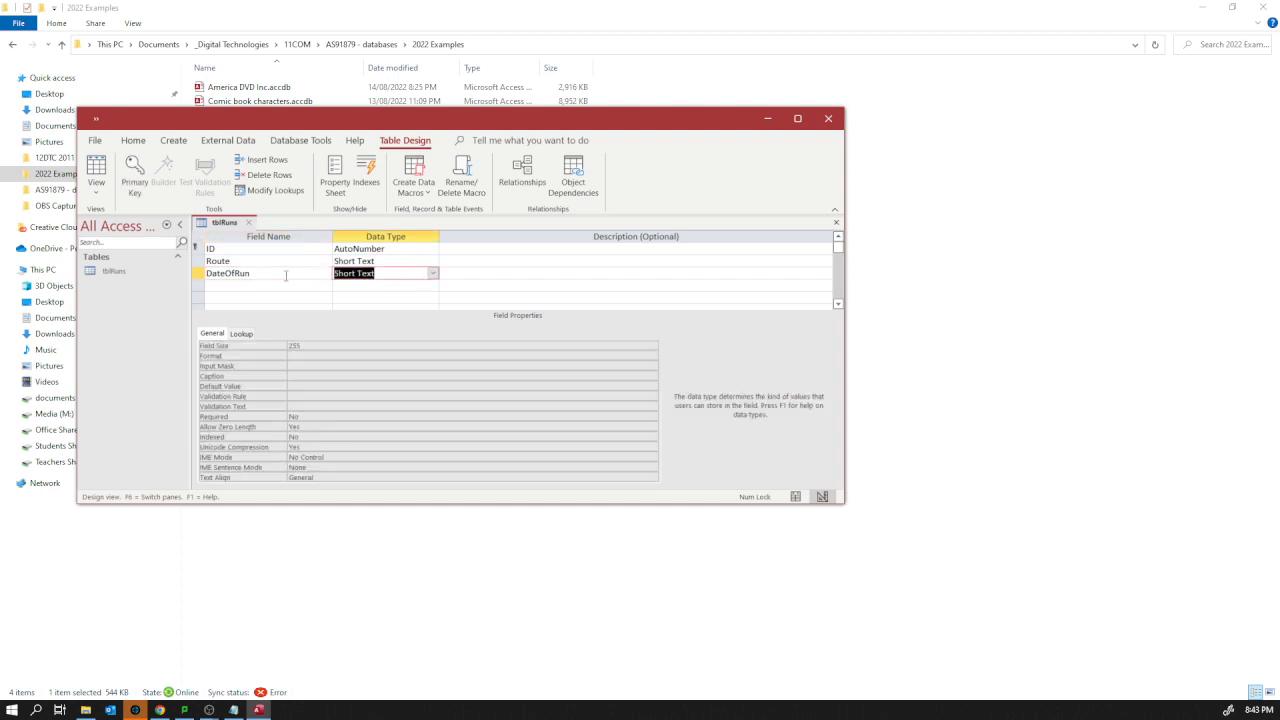
{"action": "left_click", "coordinate": [433, 274]}
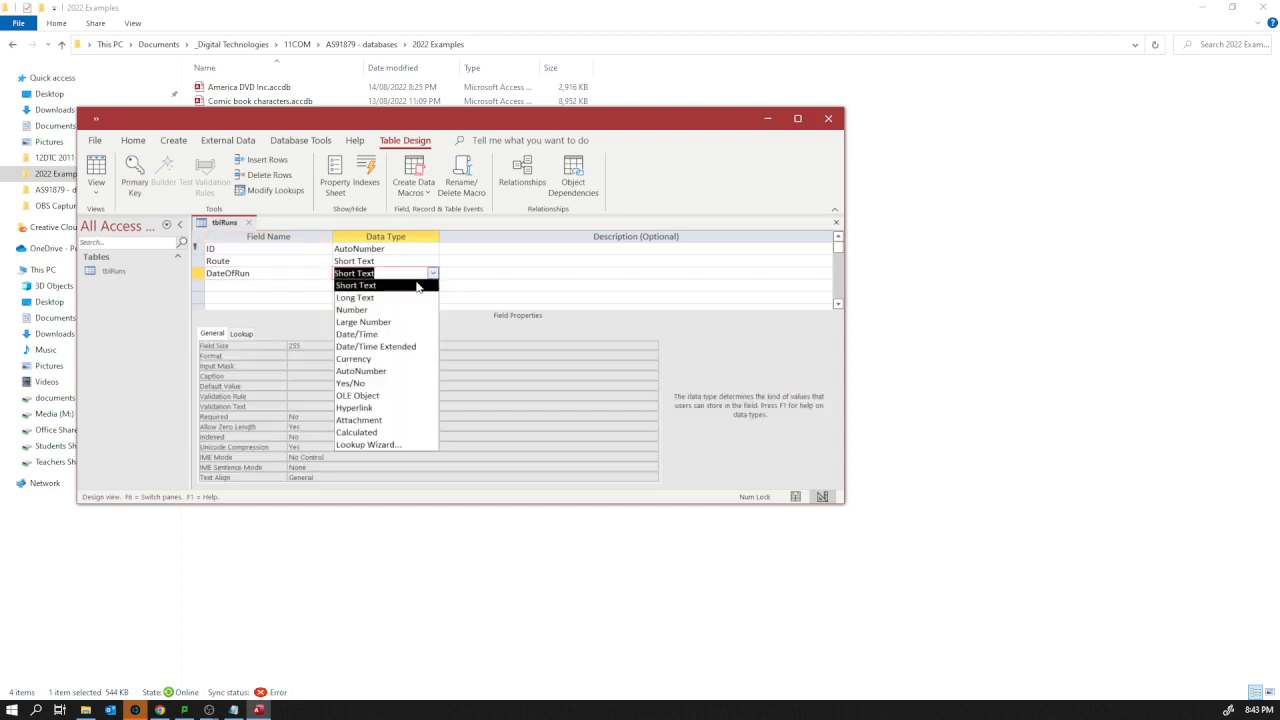
{"action": "left_click", "coordinate": [377, 336]}
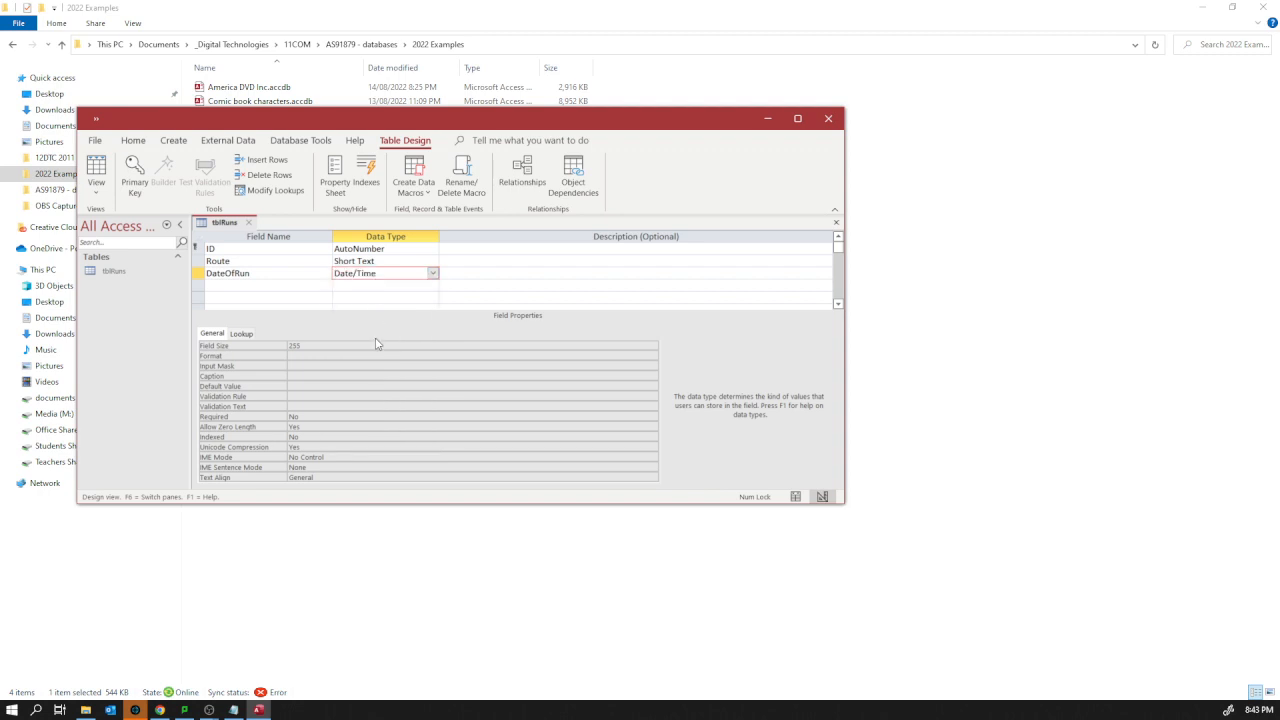
Add the fields Trainers, Weather and Distance below DateOfRun, enlarging the window to show more field rows.
{"action": "left_click", "coordinate": [279, 286]}
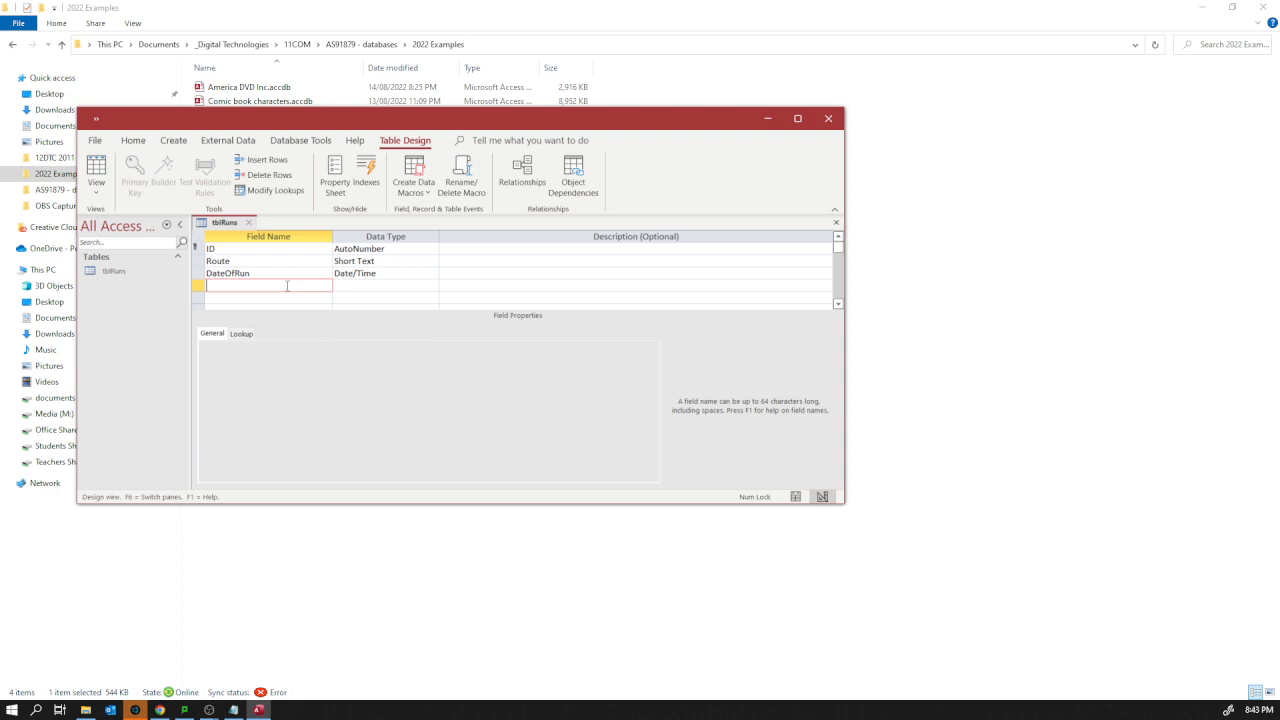
{"action": "type", "text": "Trainers"}
{"action": "key", "text": "Down"}
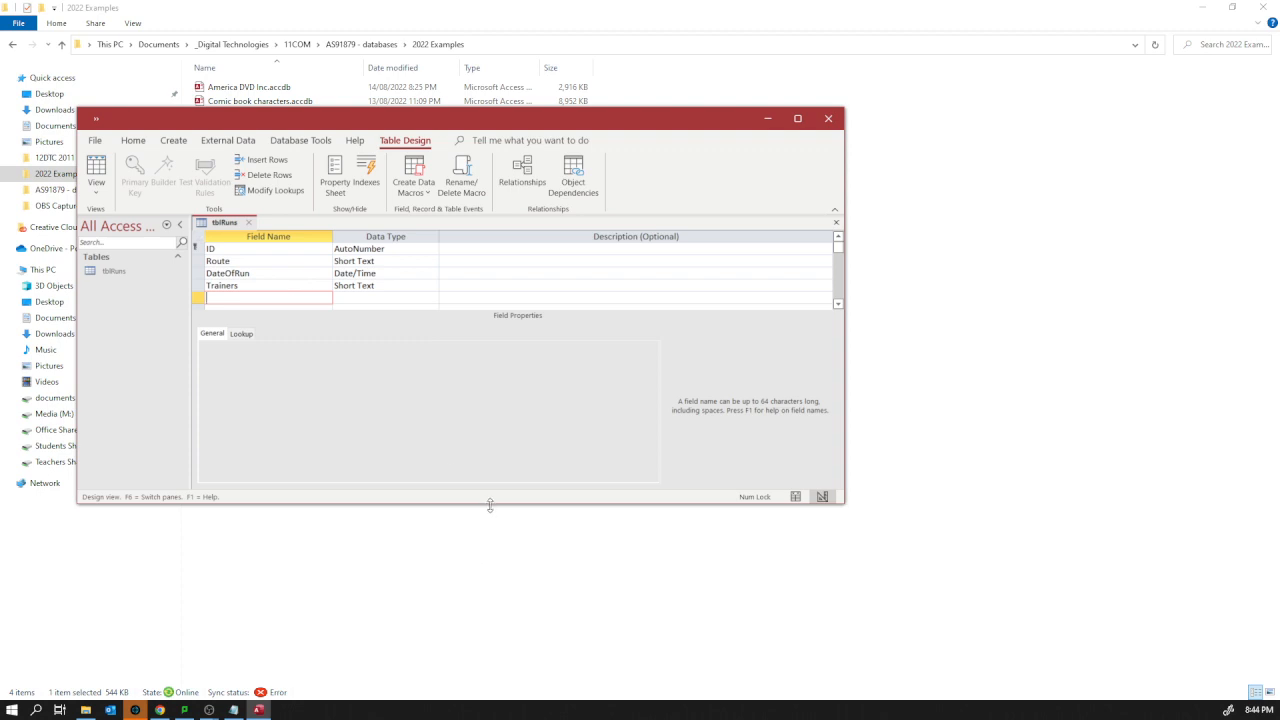
{"action": "left_click_drag", "start_coordinate": [491, 507], "coordinate": [485, 620]}
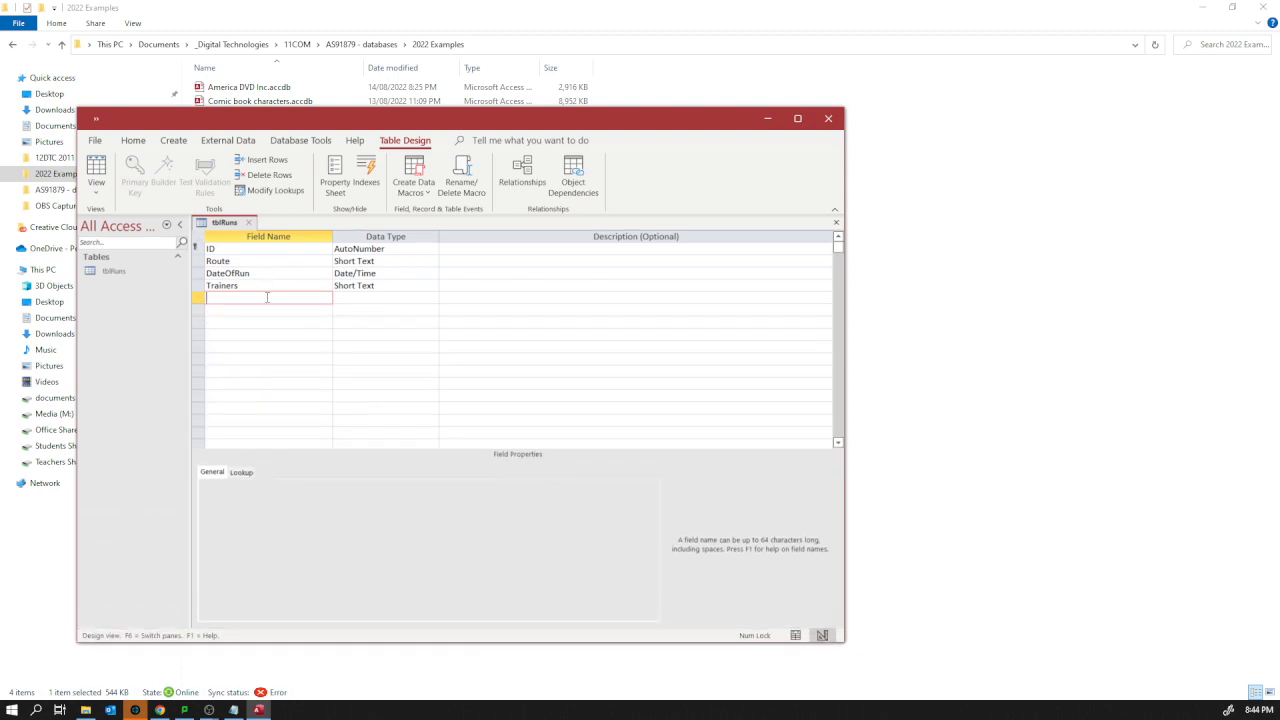
{"action": "type", "text": "Weather"}
{"action": "key", "text": "Down"}
{"action": "type", "text": "D"}
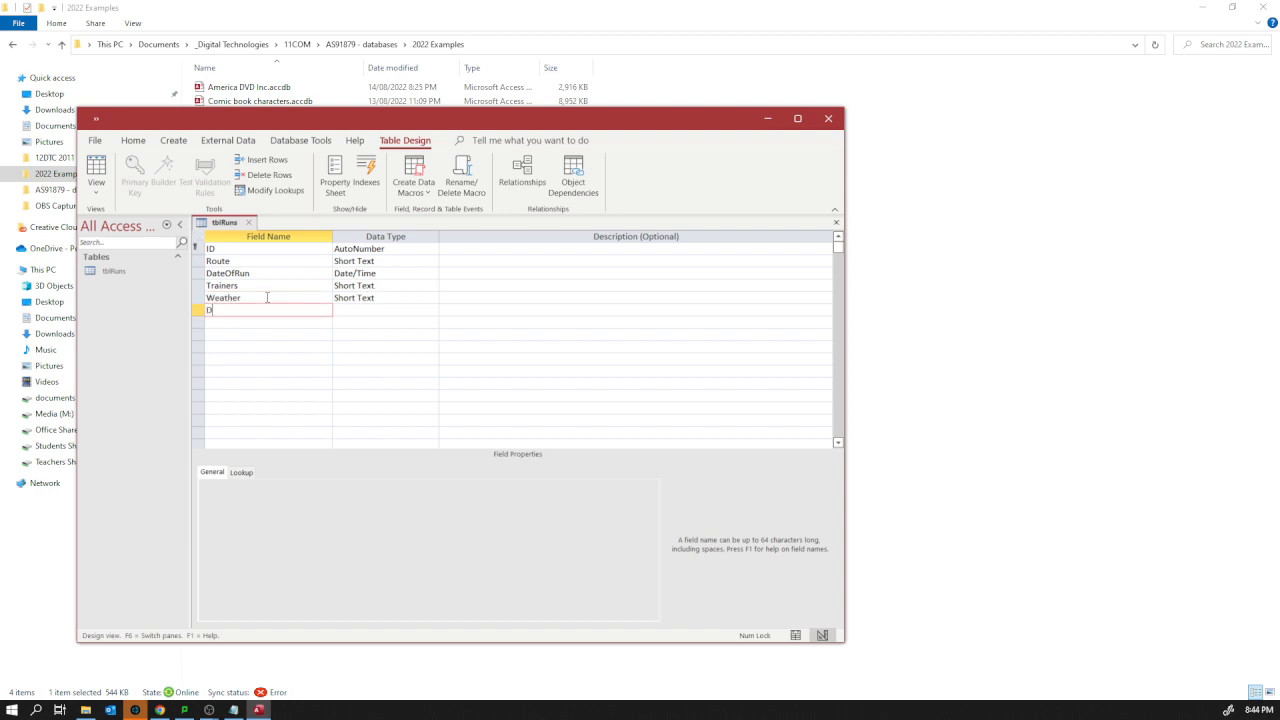
{"action": "type", "text": "istance"}
{"action": "key", "text": "Down"}
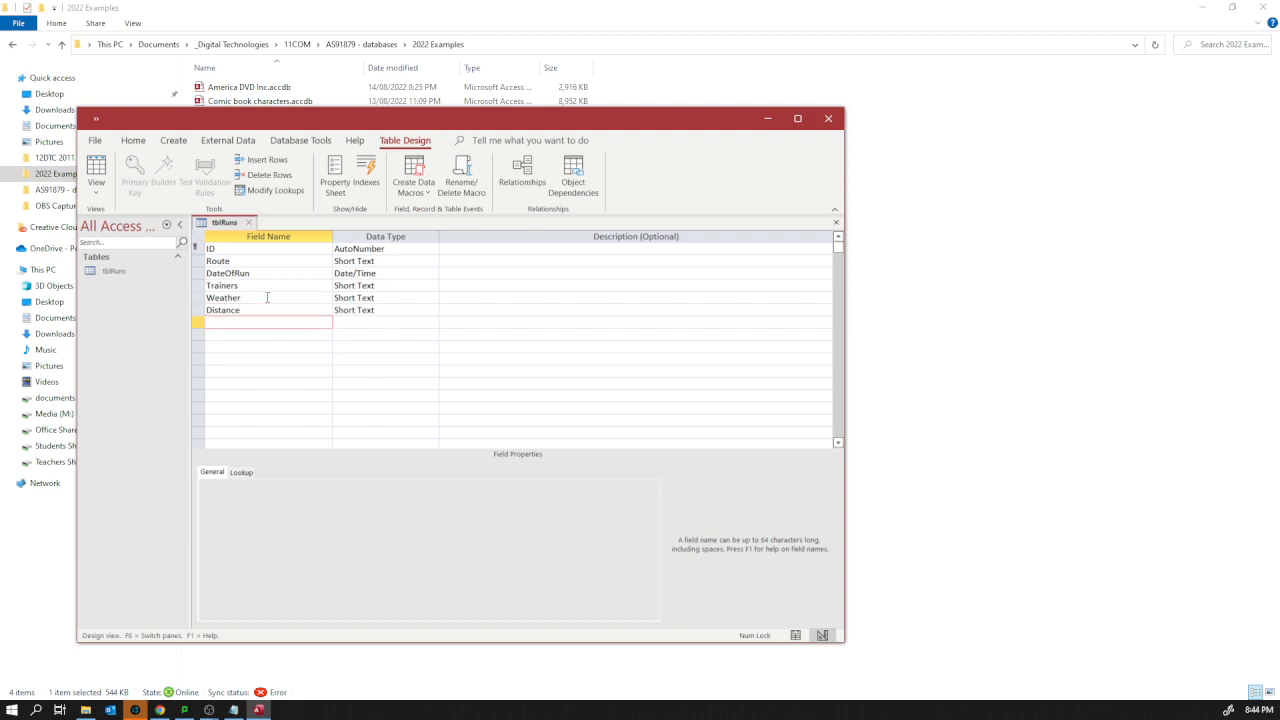
Set the data type of the Distance field to Number and review its Field Size options.
{"action": "left_click", "coordinate": [405, 310]}
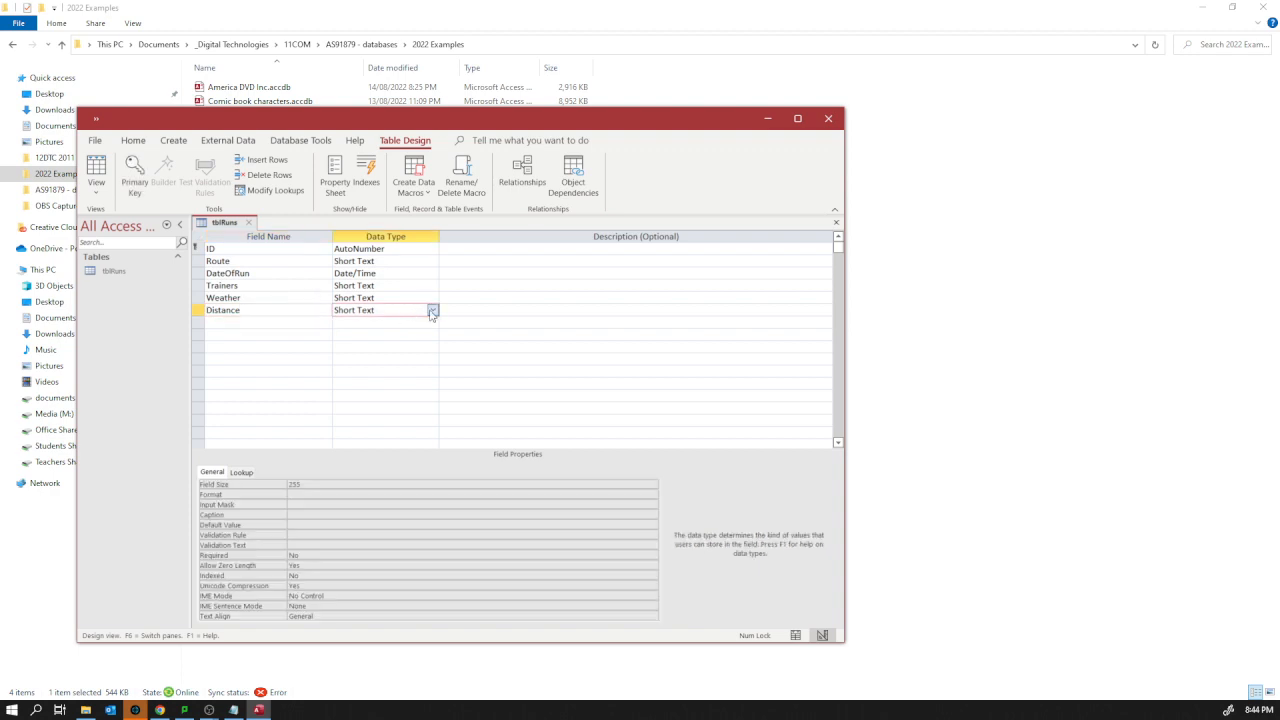
{"action": "left_click", "coordinate": [432, 310]}
{"action": "left_click", "coordinate": [385, 347]}
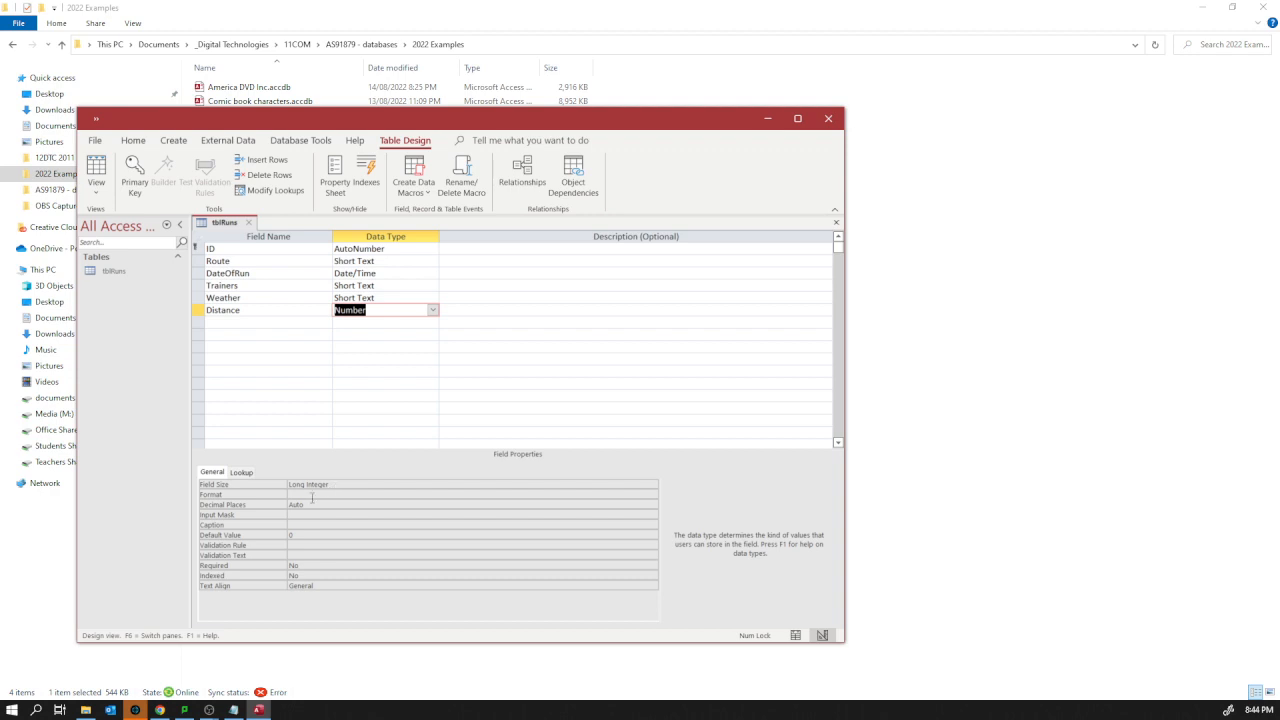
{"action": "left_click", "coordinate": [328, 484]}
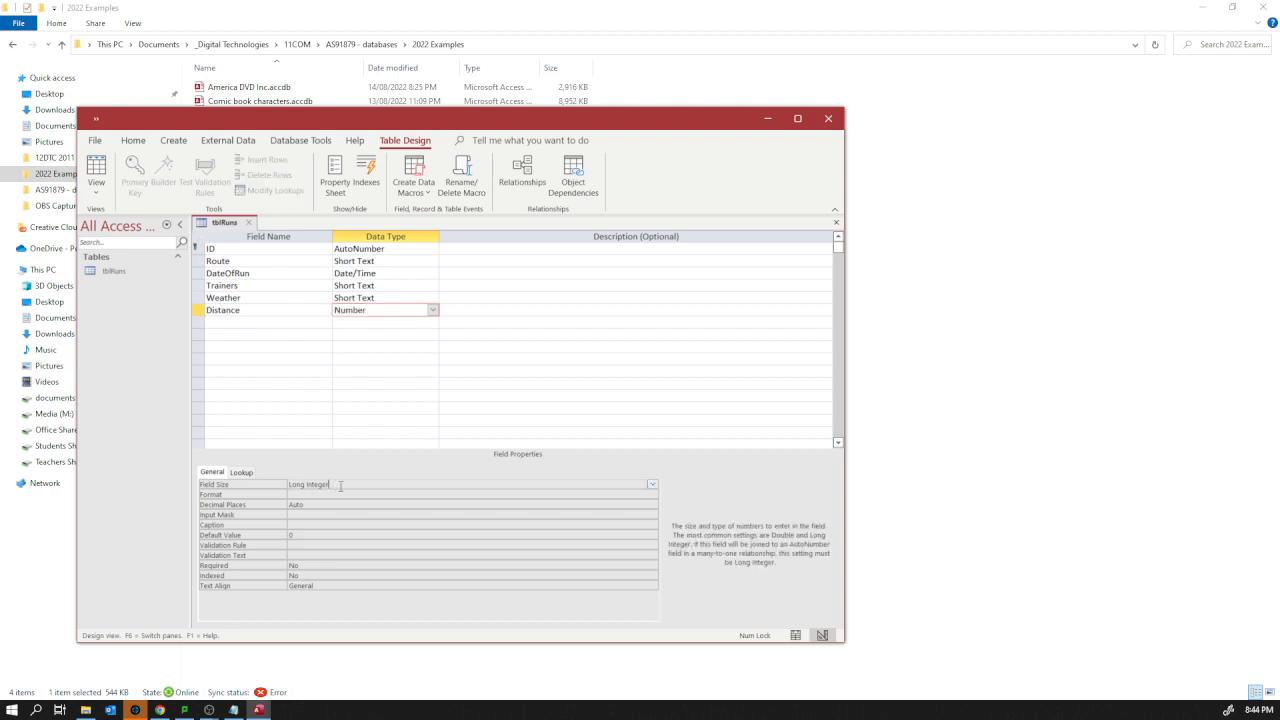
{"action": "left_click", "coordinate": [652, 485]}
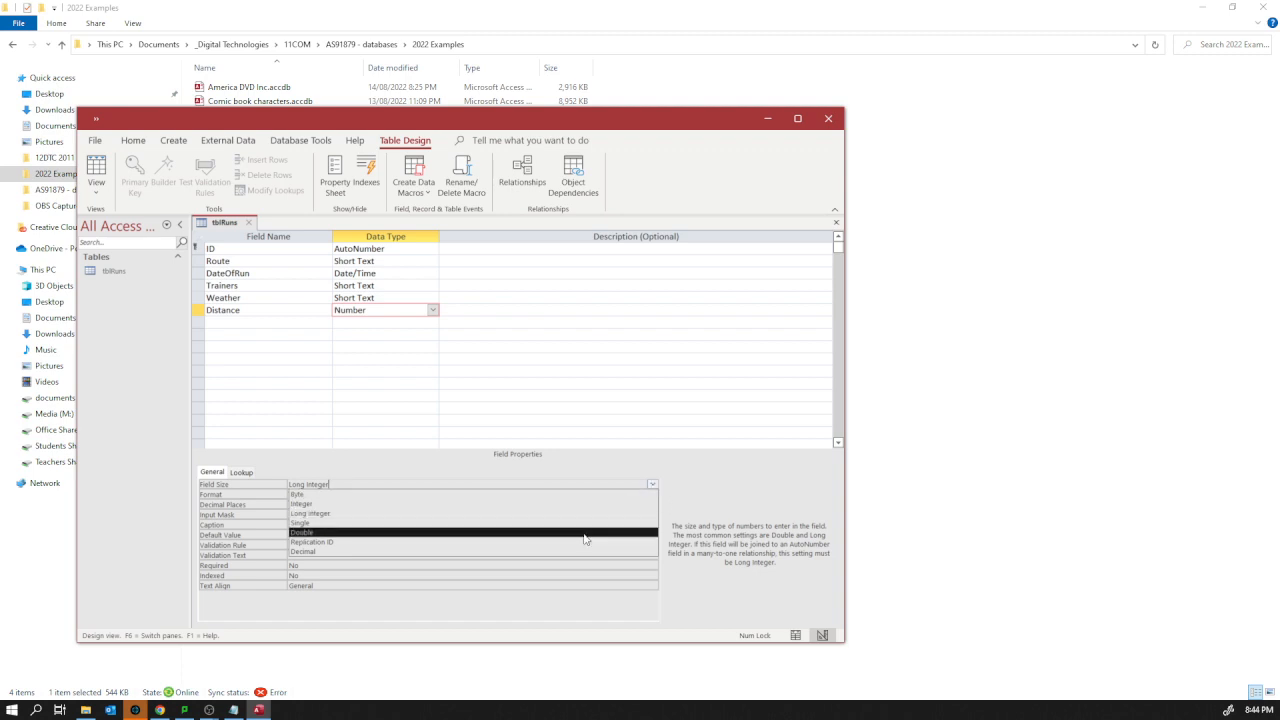
{"action": "left_click", "coordinate": [118, 337]}
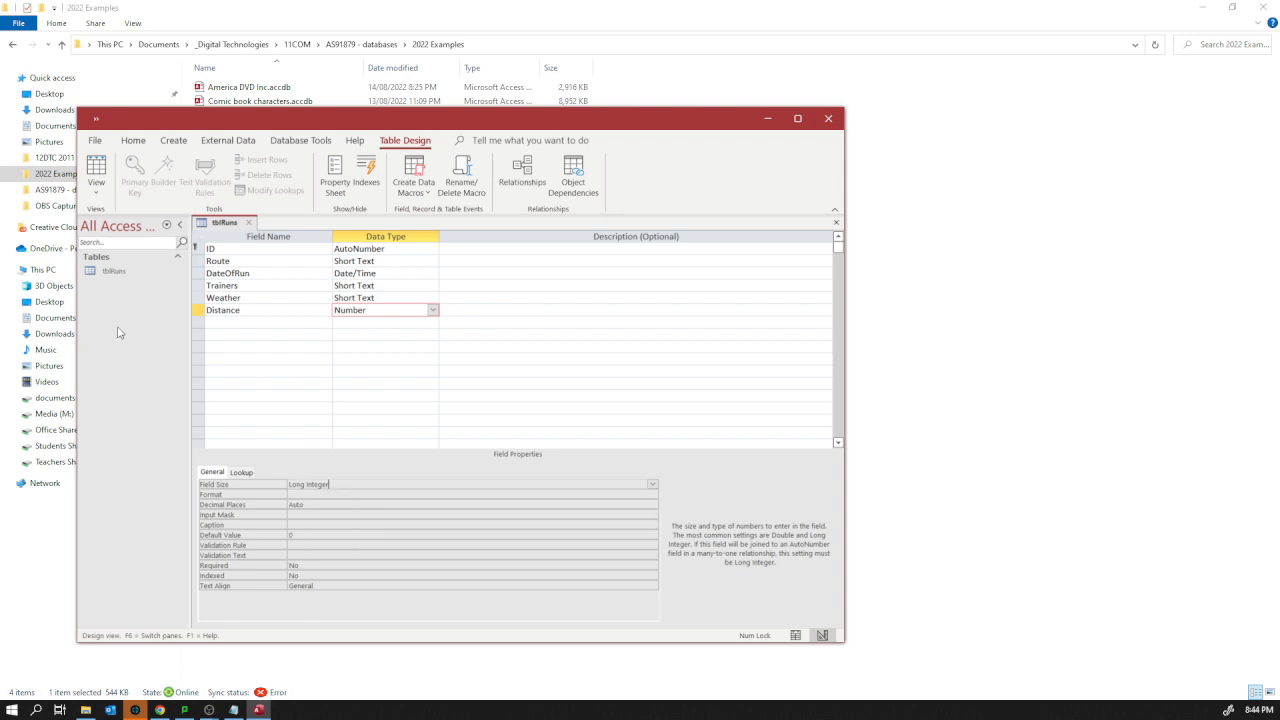
Switch tblRuns to Datasheet view, saving the table design.
{"action": "left_click", "coordinate": [390, 323]}
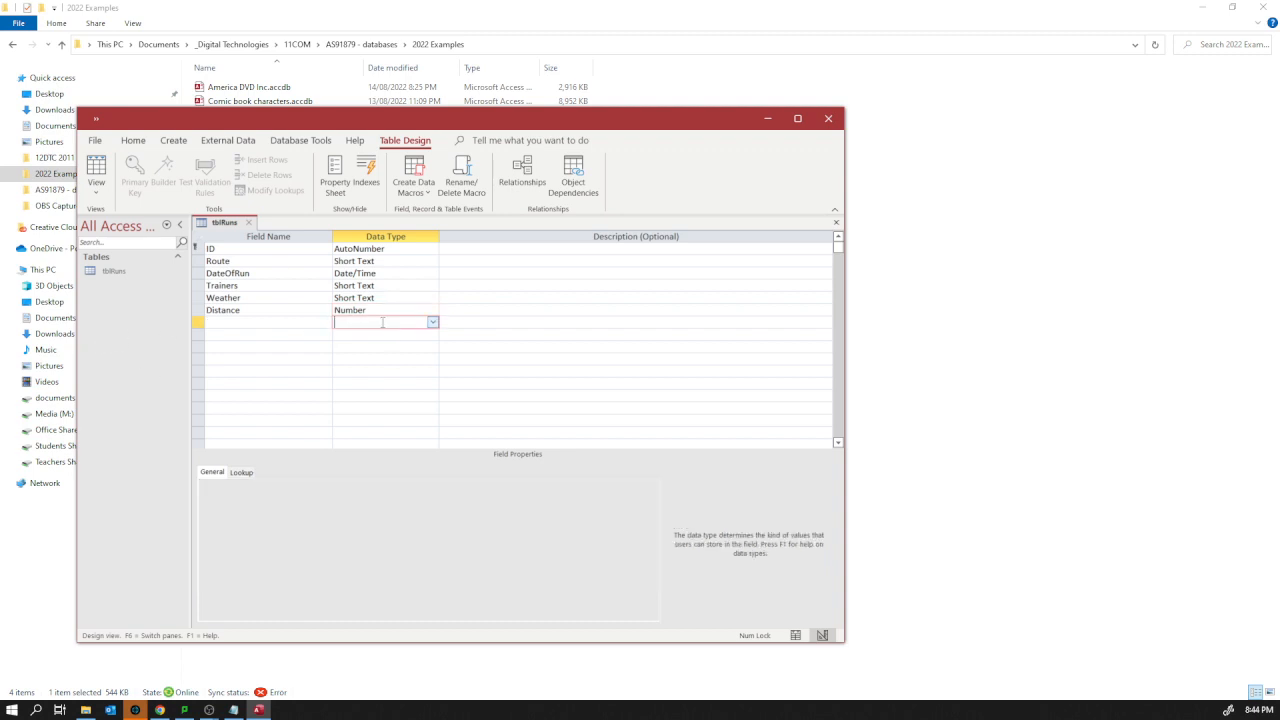
{"action": "left_click", "coordinate": [98, 172]}
{"action": "left_click", "coordinate": [612, 396]}
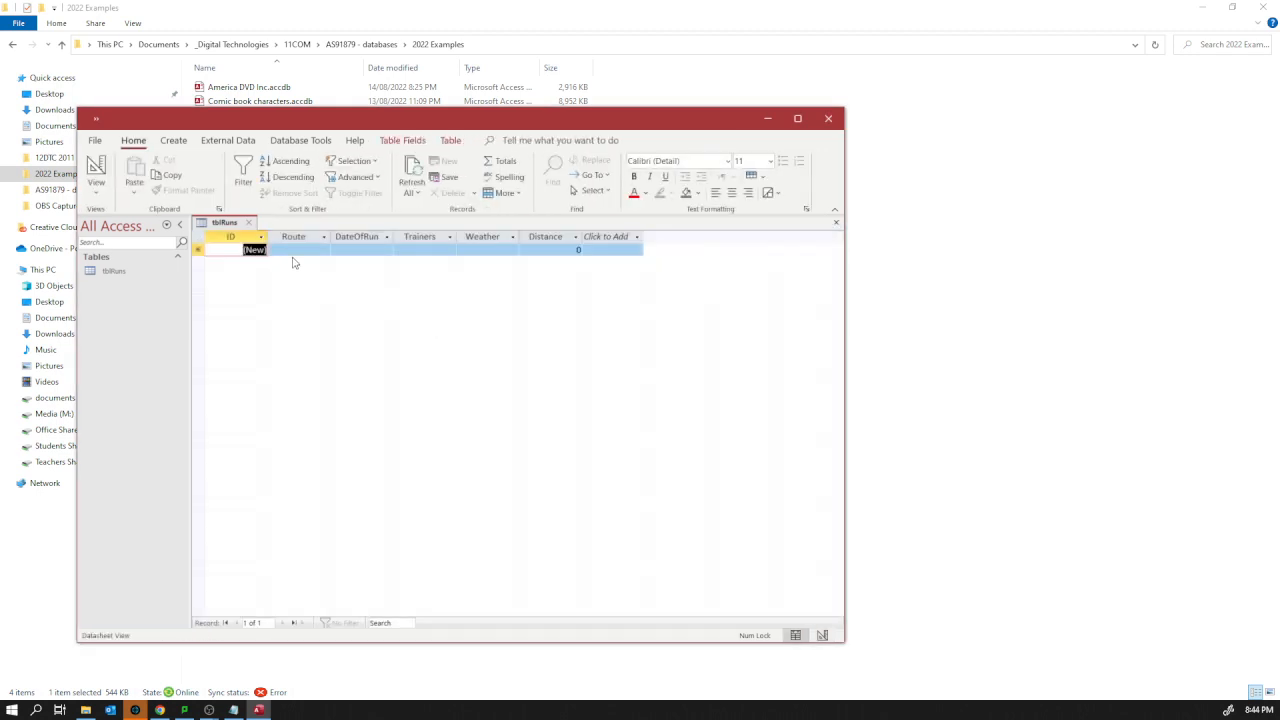
Enter Musick Point as the Route of the first record in tblRuns.
{"action": "left_click", "coordinate": [296, 250]}
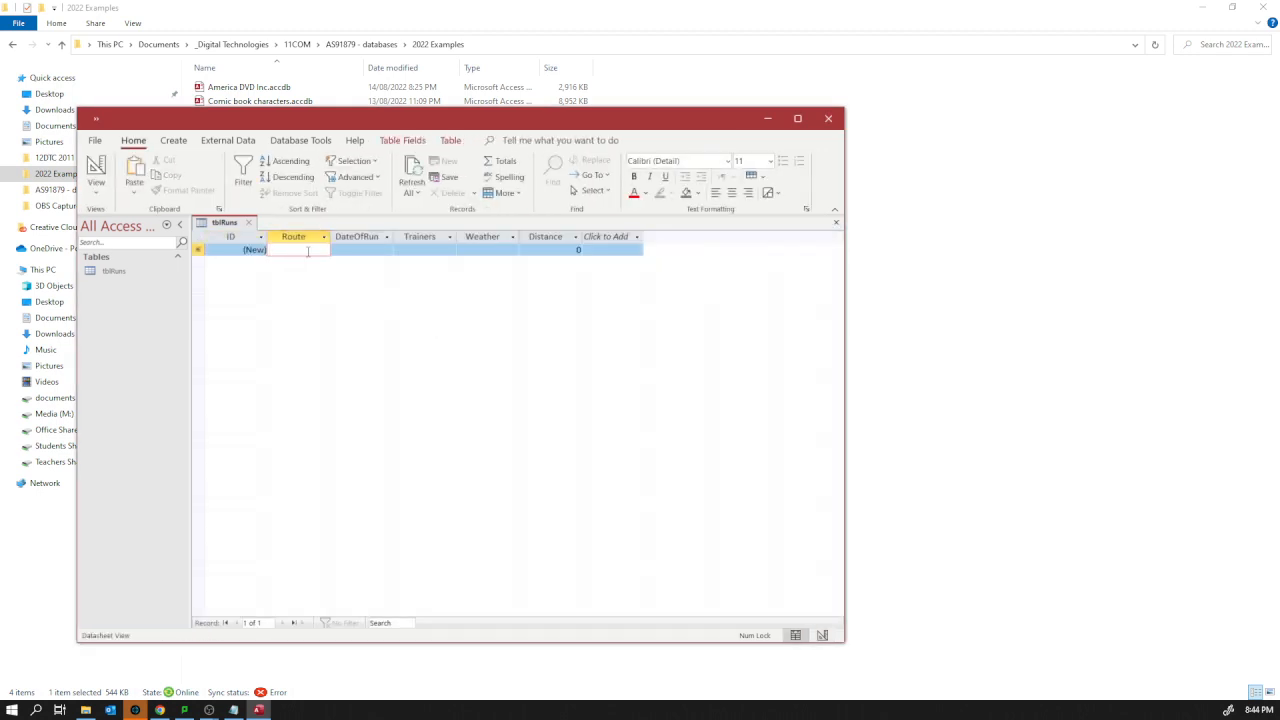
{"action": "type", "text": "Musick"}
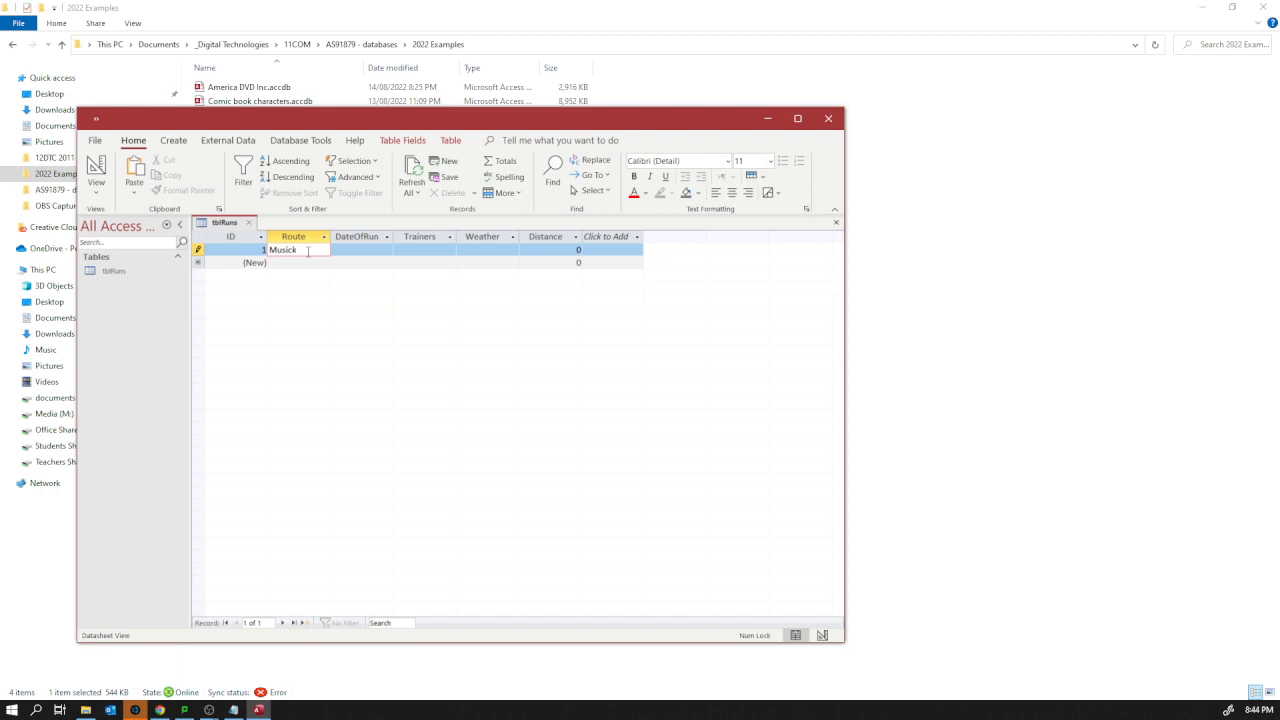
{"action": "key", "text": "Tab"}
{"action": "key", "text": "shift+Tab"}
{"action": "left_click", "coordinate": [308, 251]}
{"action": "type", "text": "Point"}
{"action": "key", "text": "Tab"}
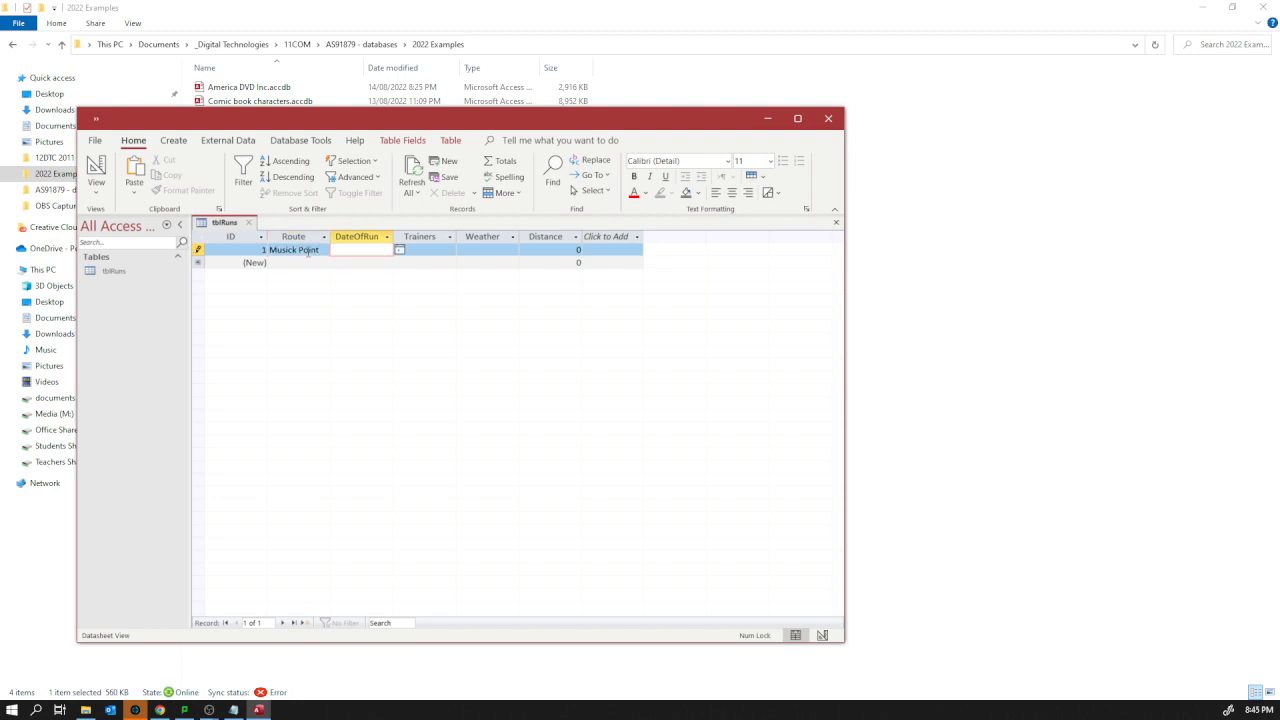
Set the DateOfRun of the Musick Point record to 14/08/2022 using the calendar.
{"action": "left_click", "coordinate": [399, 249]}
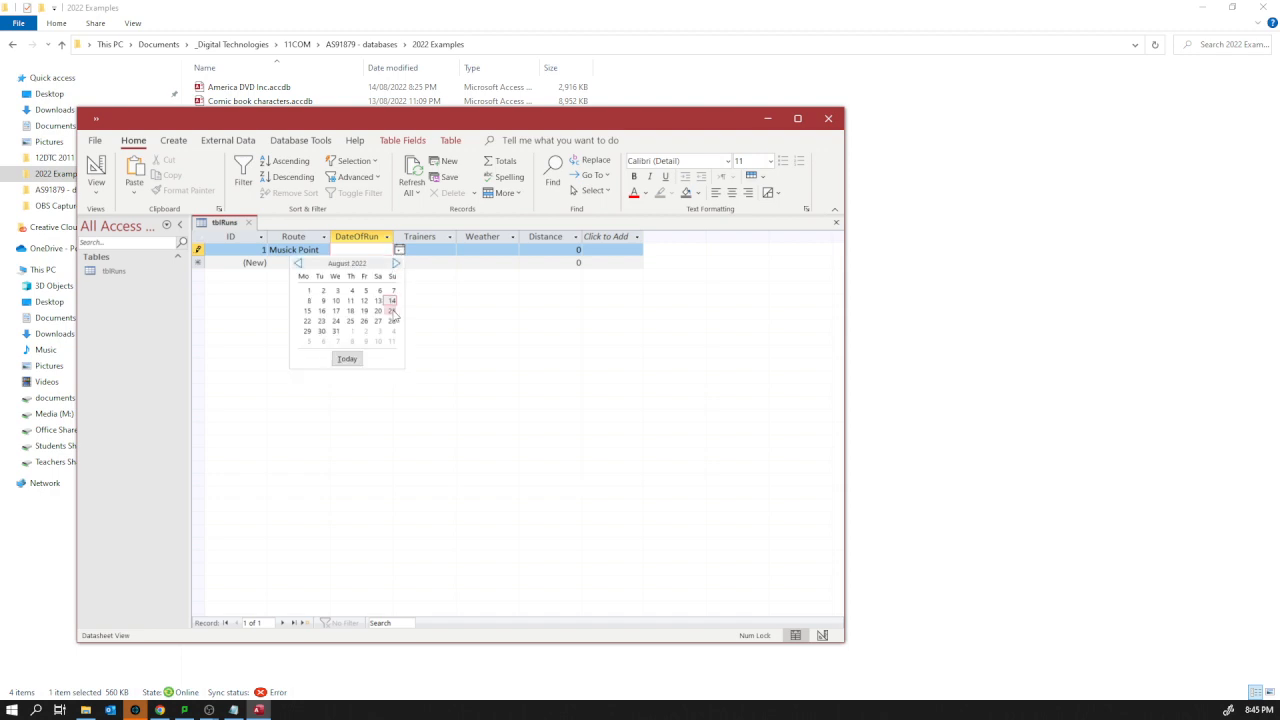
{"action": "left_click", "coordinate": [378, 301]}
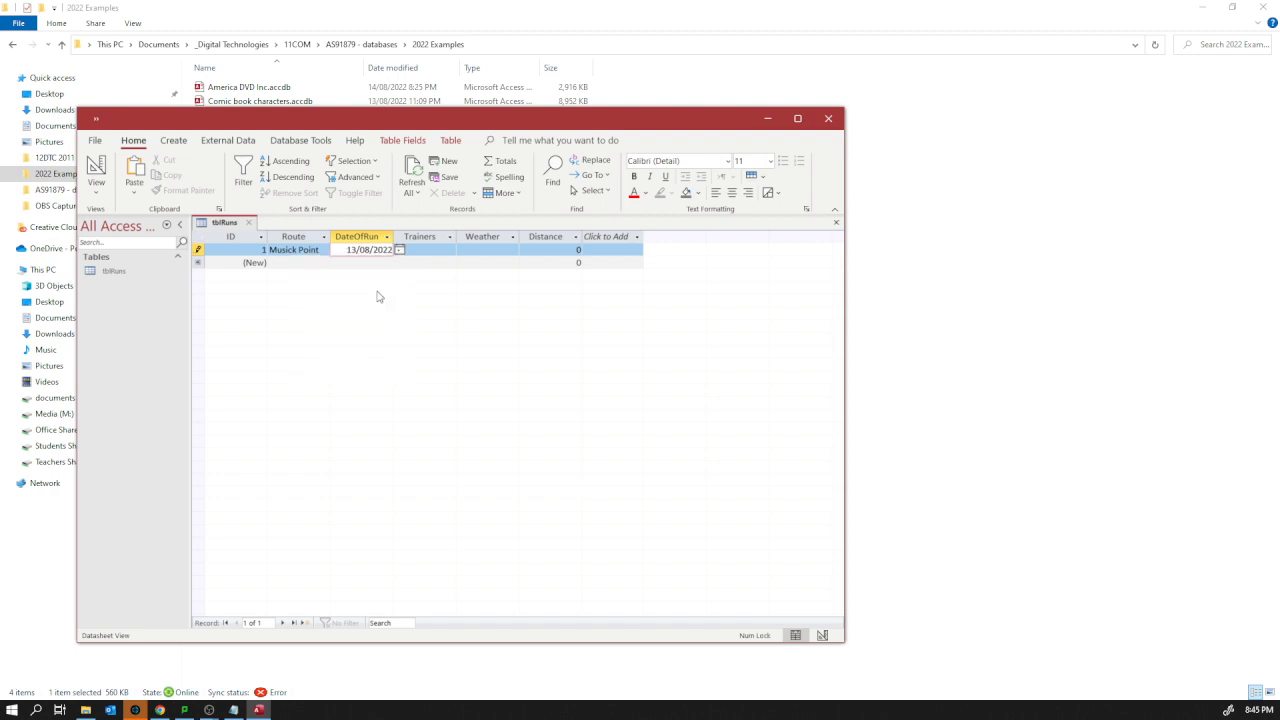
{"action": "left_click", "coordinate": [399, 249]}
{"action": "left_click", "coordinate": [391, 302]}
Enter Asics Trail as the Trainers value of the Musick Point record.
{"action": "left_click", "coordinate": [422, 252]}
{"action": "type", "text": "Asicxs"}
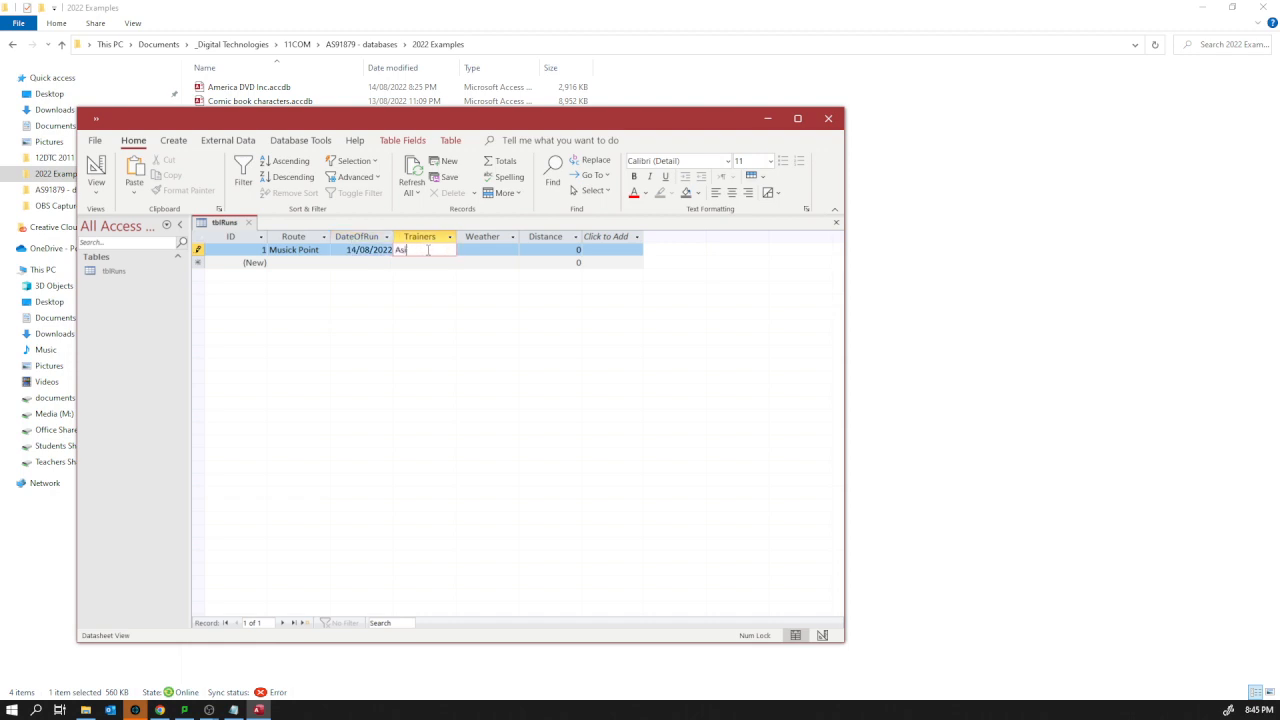
{"action": "key", "text": "BackSpace"}
{"action": "key", "text": "BackSpace"}
{"action": "type", "text": "s Trai"}
{"action": "key", "text": "Tab"}
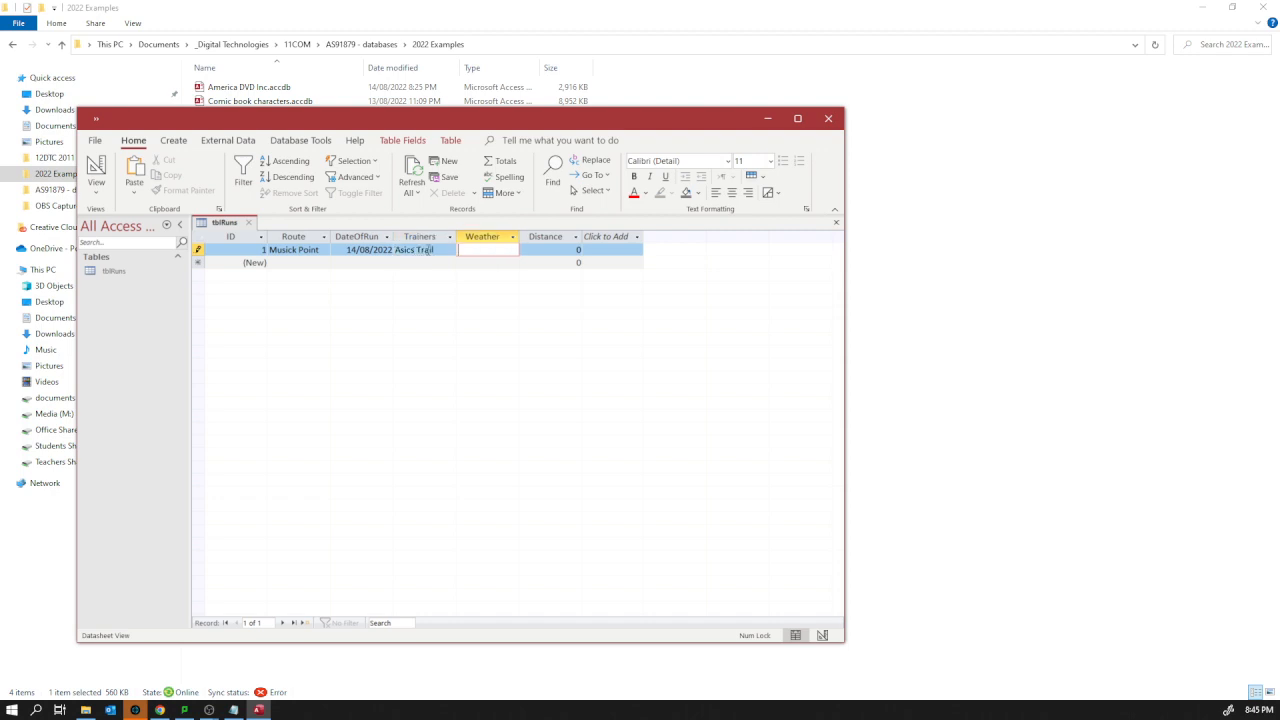
Complete the Musick Point record with Clear as the Weather and 5 as the Distance.
{"action": "type", "text": "Clear"}
{"action": "key", "text": "Tab"}
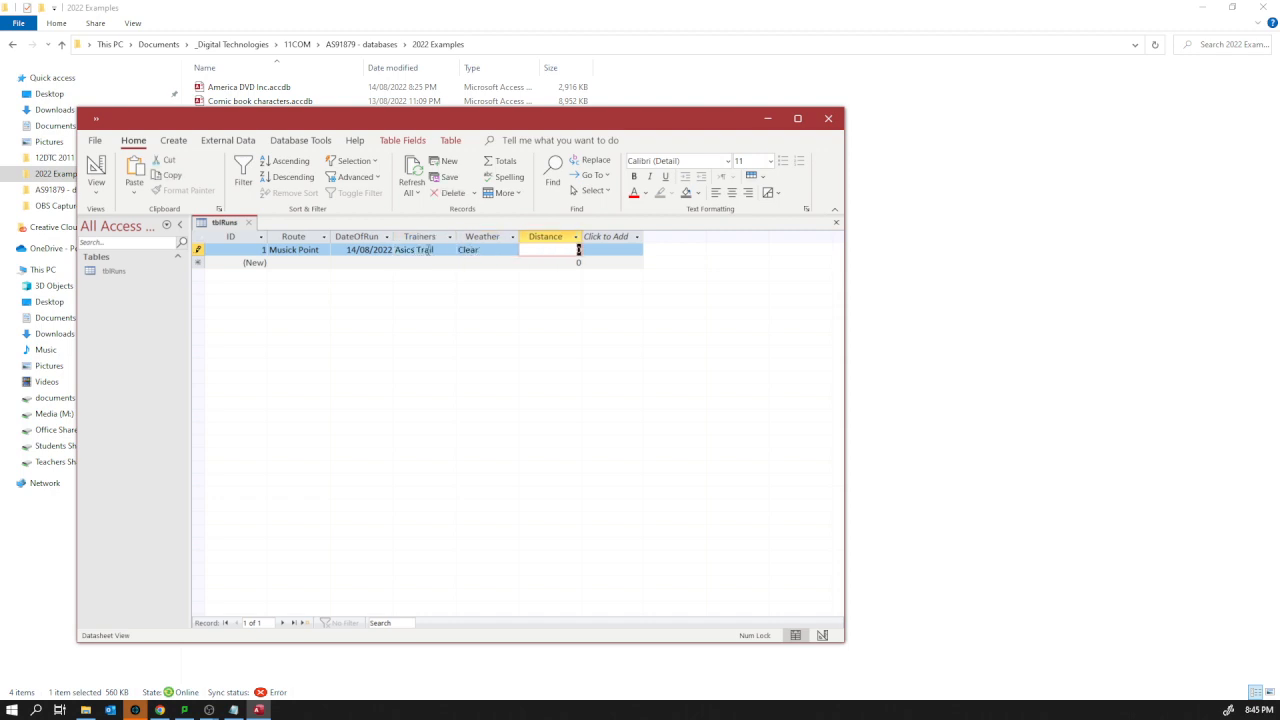
{"action": "type", "text": "5"}
{"action": "key", "text": "Down"}
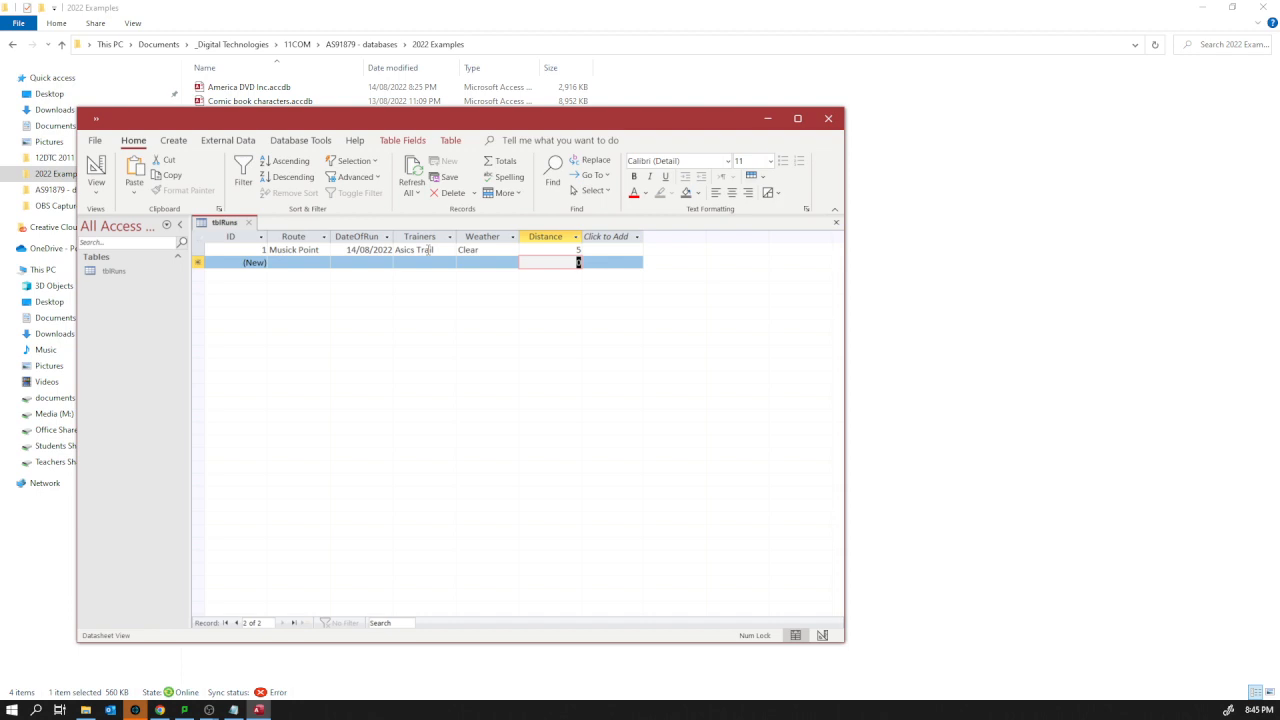
Start a second record with Howick as the Route and 13/08/2022 as the DateOfRun.
{"action": "key", "text": "shift+Tab"}
{"action": "key", "text": "shift+Tab"}
{"action": "key", "text": "shift+Tab"}
{"action": "key", "text": "shift+Tab"}
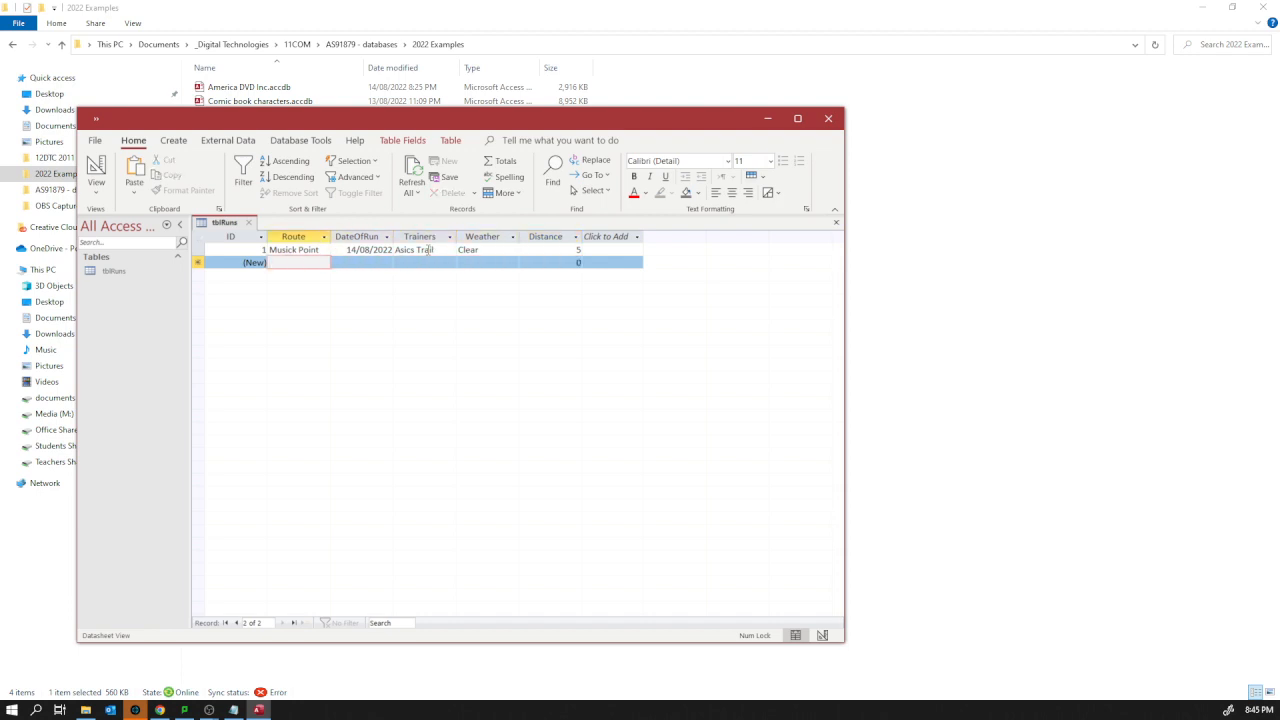
{"action": "type", "text": "Howick"}
{"action": "key", "text": "Tab"}
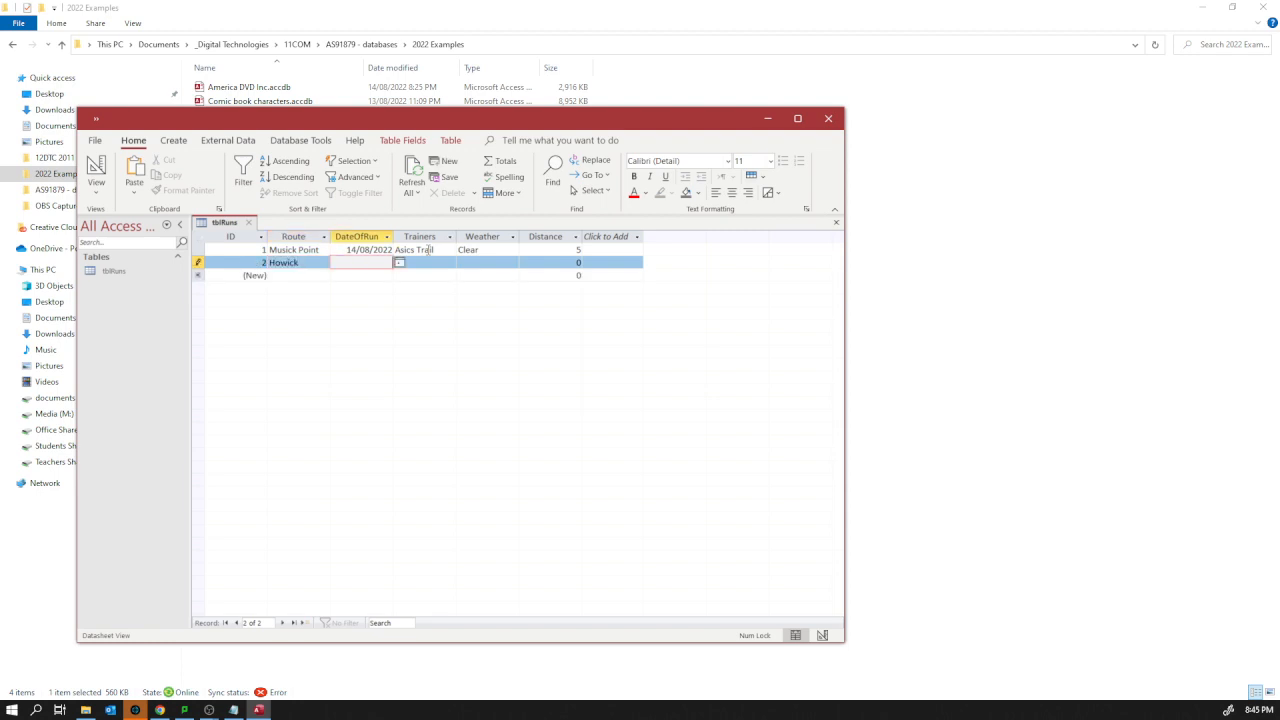
{"action": "left_click", "coordinate": [399, 262]}
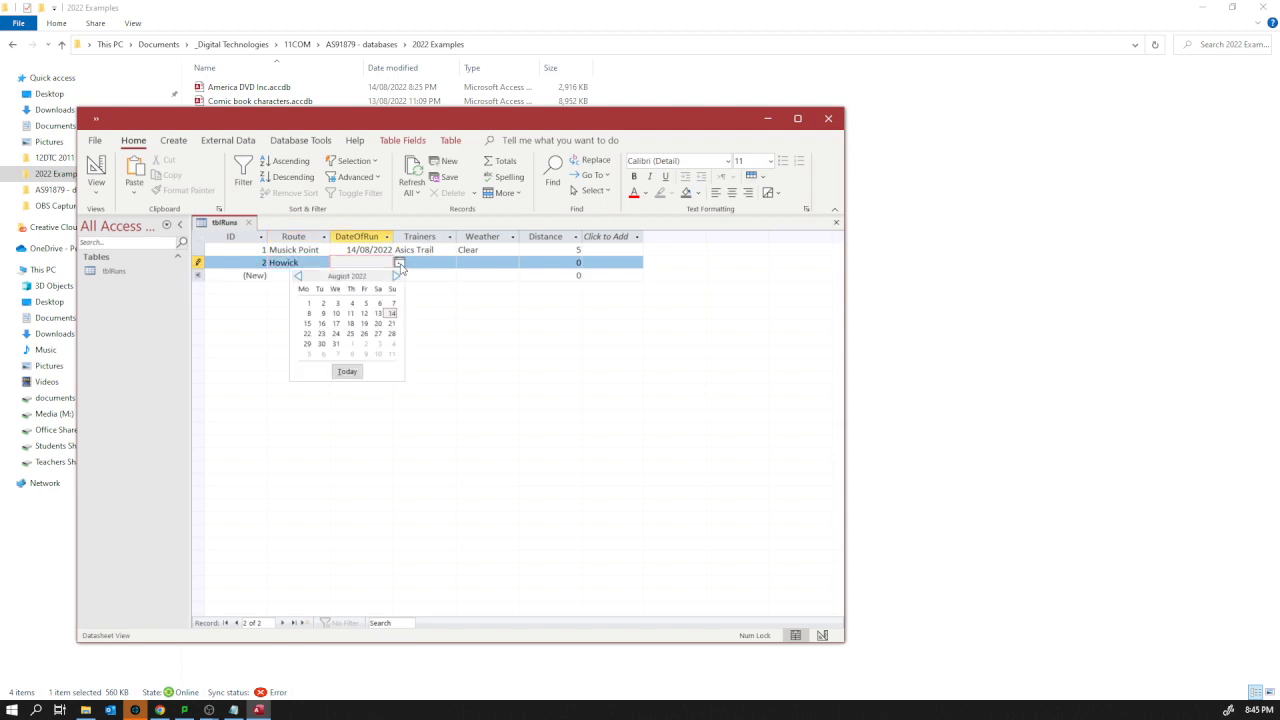
{"action": "left_click", "coordinate": [378, 313]}
Complete the Howick record with Under Armour as the Trainers, Clear as the Weather and 12 as the Distance.
{"action": "left_click", "coordinate": [420, 263]}
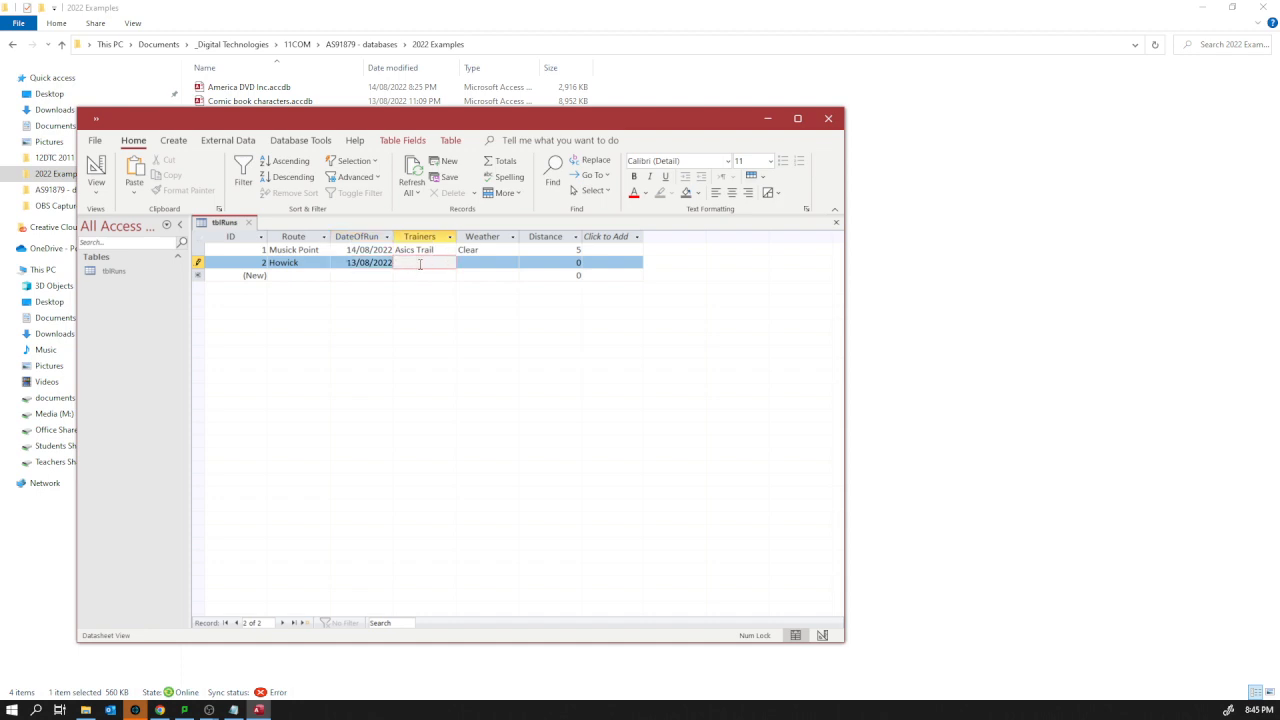
{"action": "type", "text": "Under Armour"}
{"action": "key", "text": "Tab"}
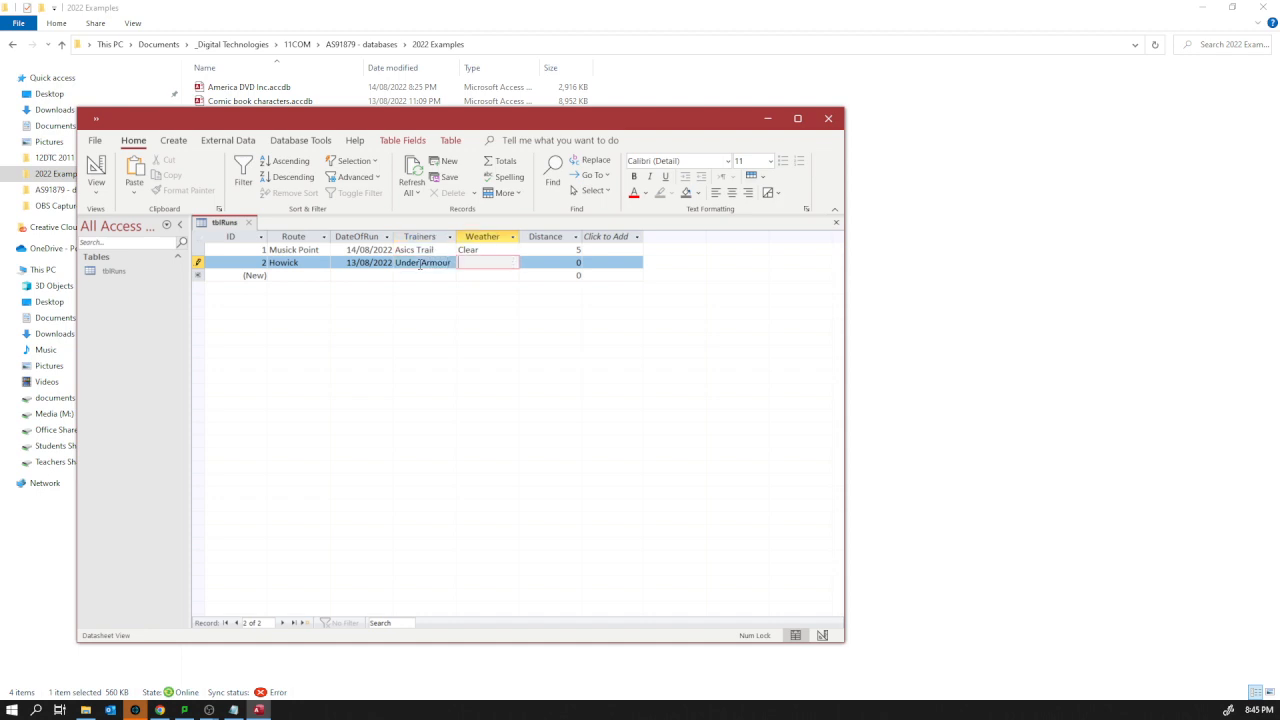
{"action": "type", "text": "Clear"}
{"action": "key", "text": "Tab"}
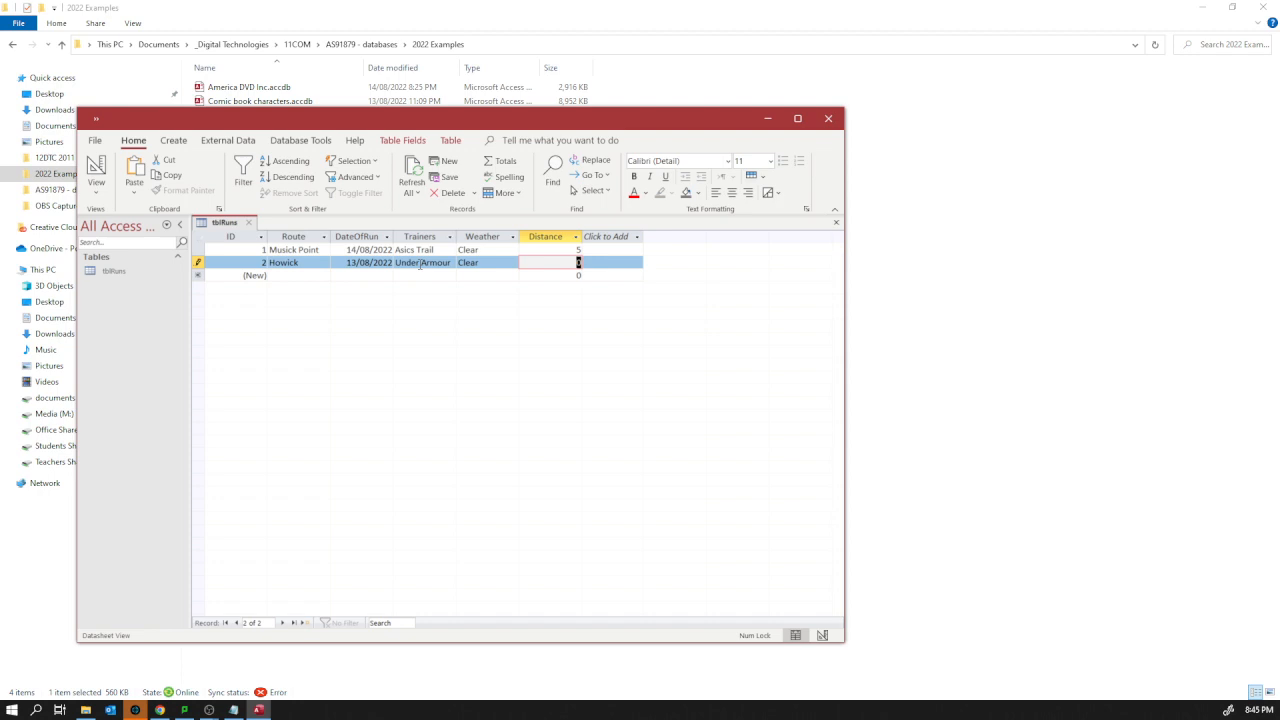
{"action": "type", "text": "12"}
{"action": "key", "text": "Down"}
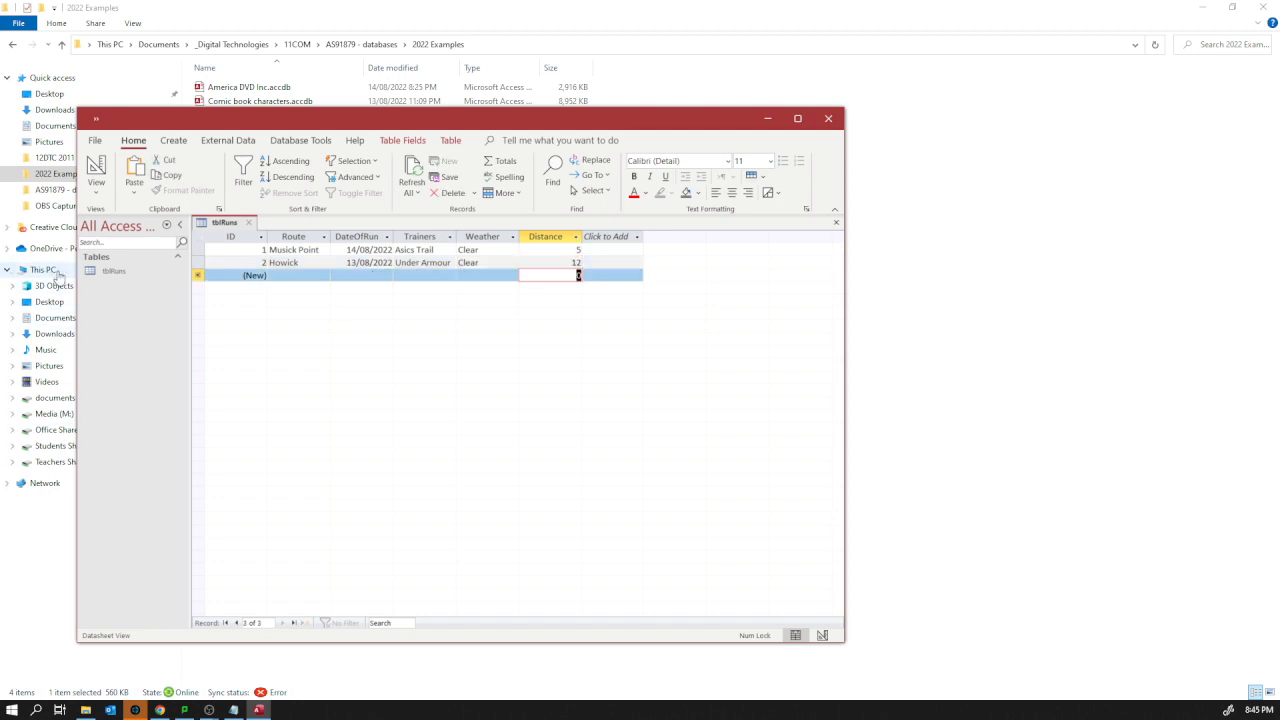
Return tblRuns to Design view and set the Distance field's Field Size to Double, trying Decimal first.
{"action": "left_click", "coordinate": [100, 168]}
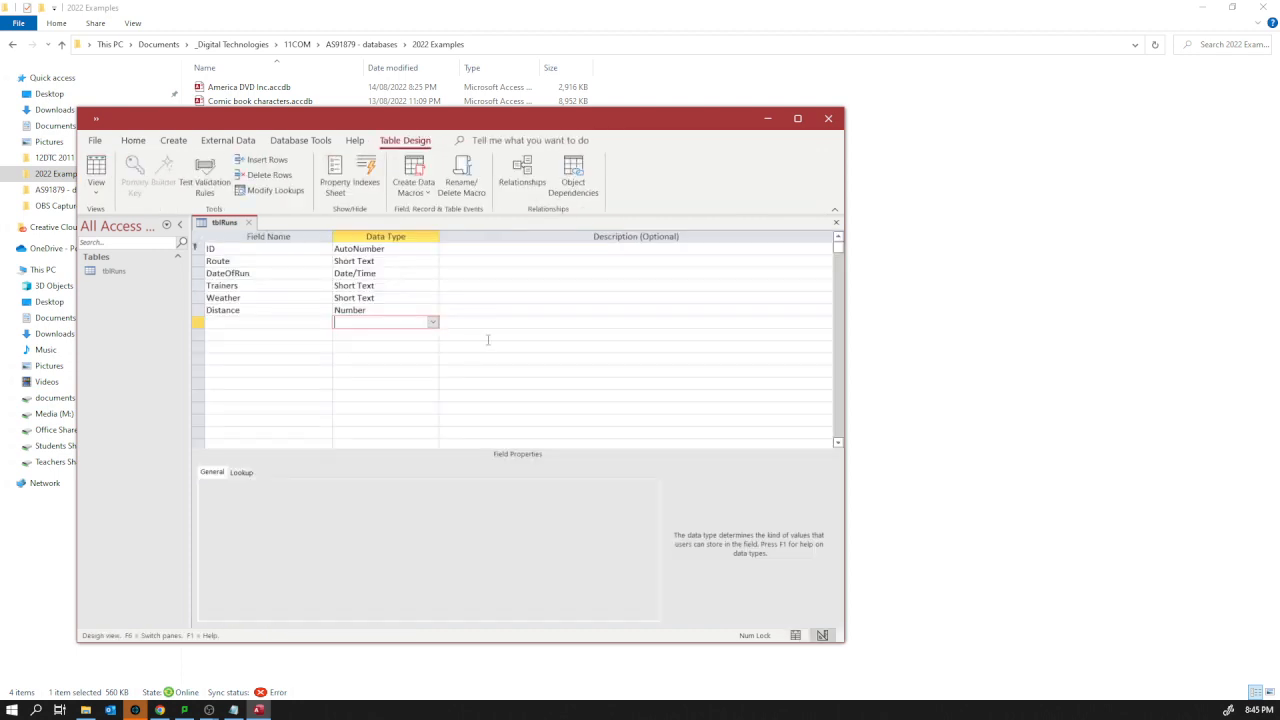
{"action": "left_click", "coordinate": [369, 310]}
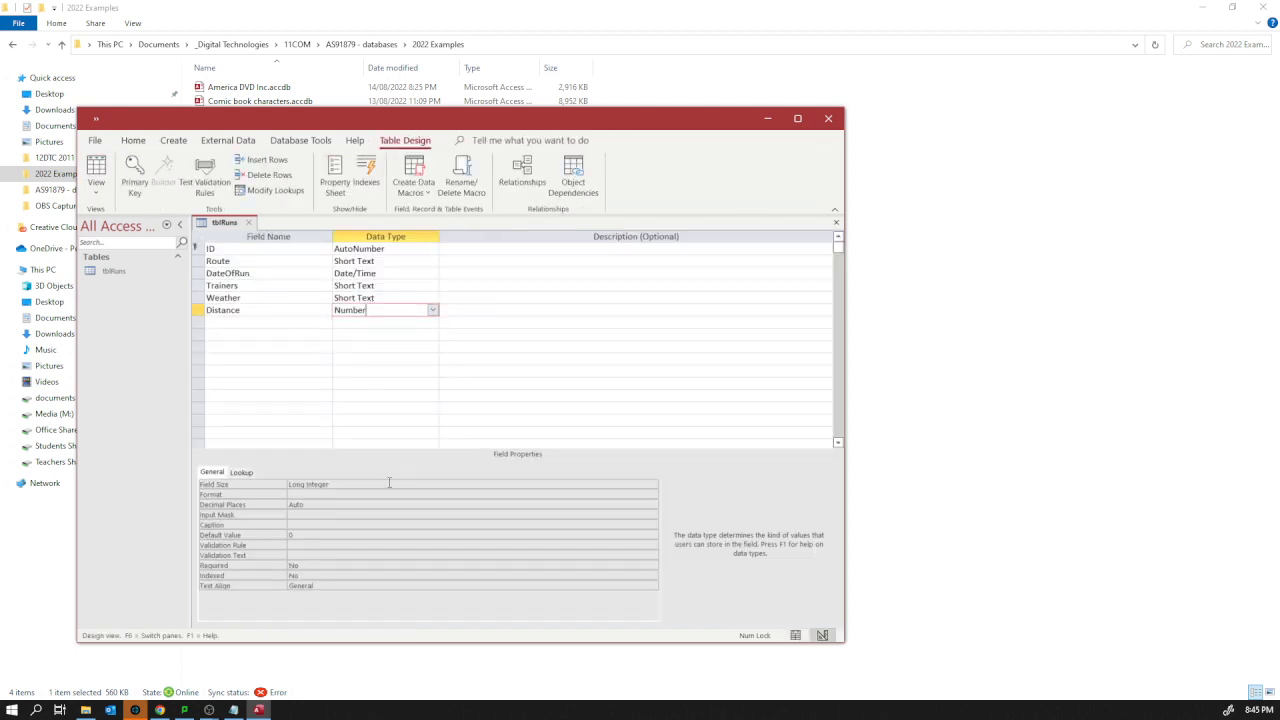
{"action": "left_click", "coordinate": [430, 484]}
{"action": "left_click", "coordinate": [652, 485]}
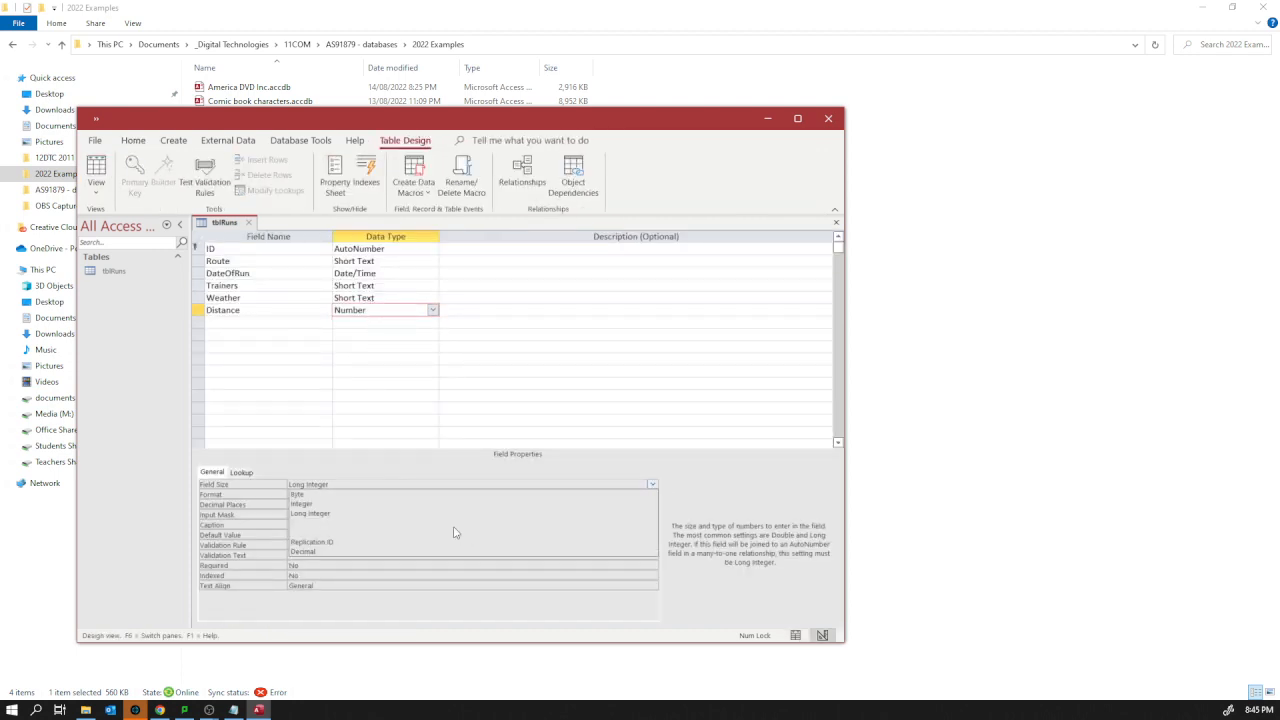
{"action": "left_click", "coordinate": [362, 553]}
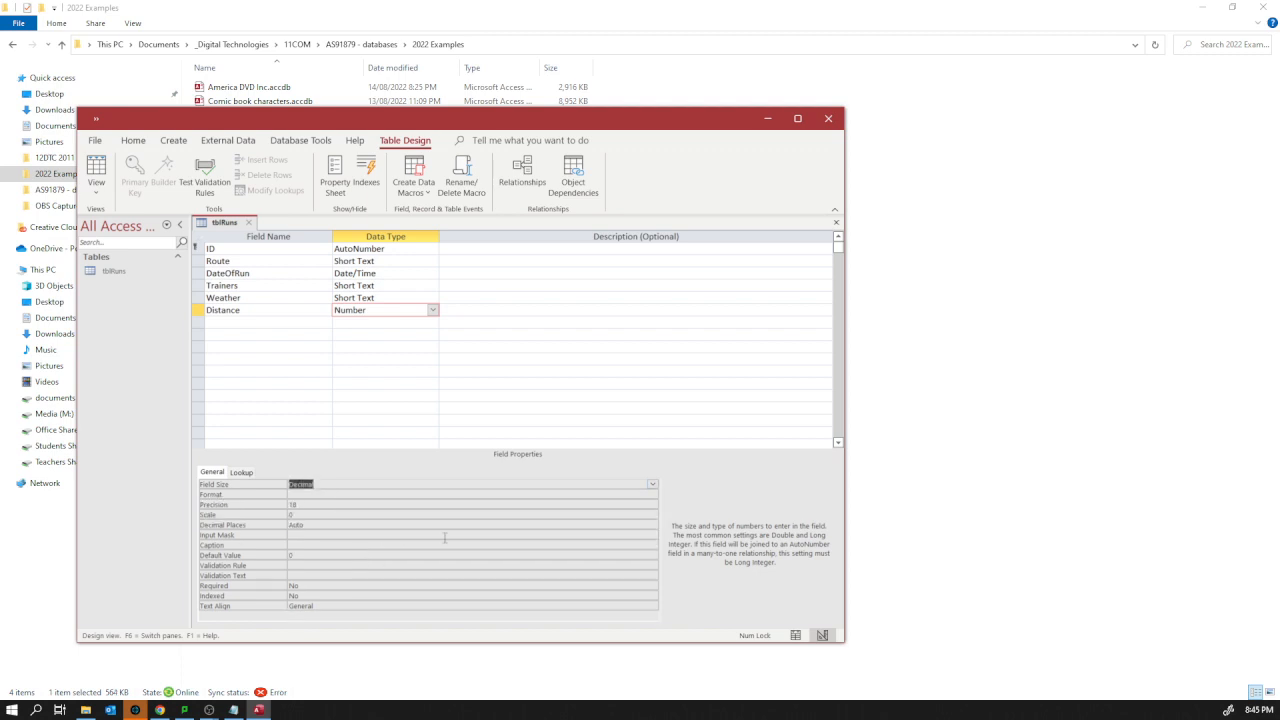
{"action": "left_click", "coordinate": [653, 485]}
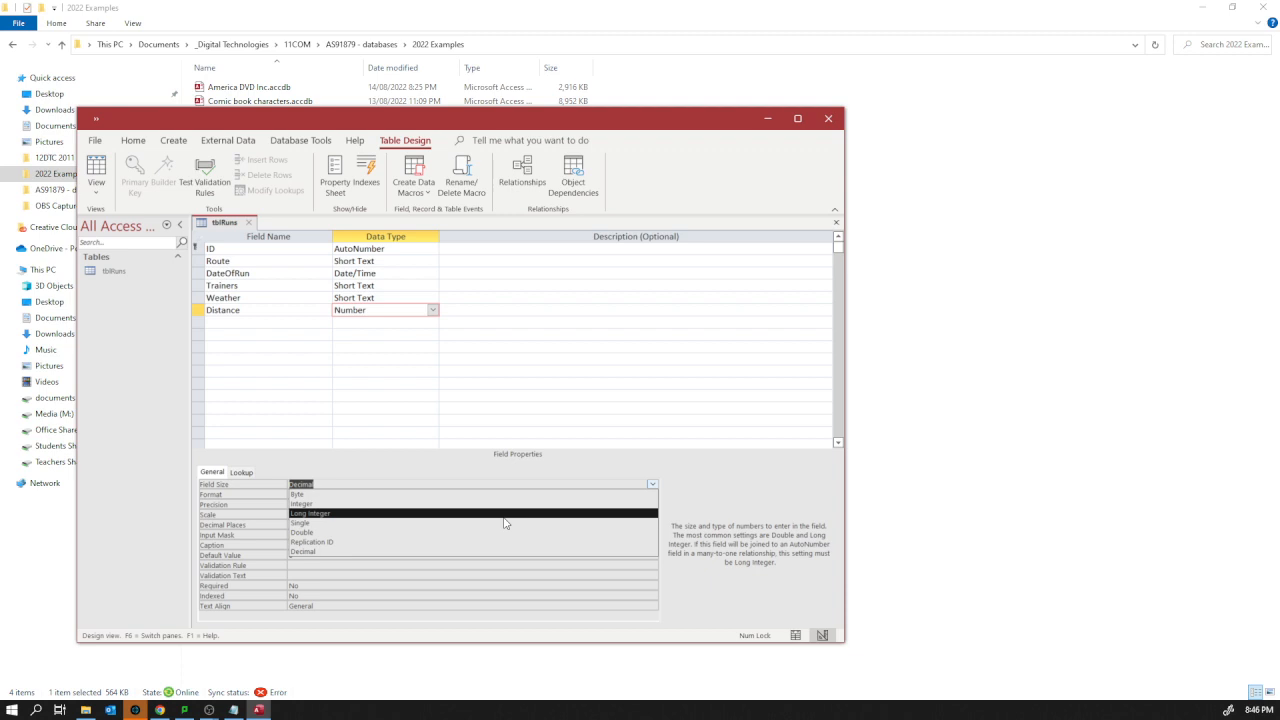
{"action": "left_click", "coordinate": [389, 533]}
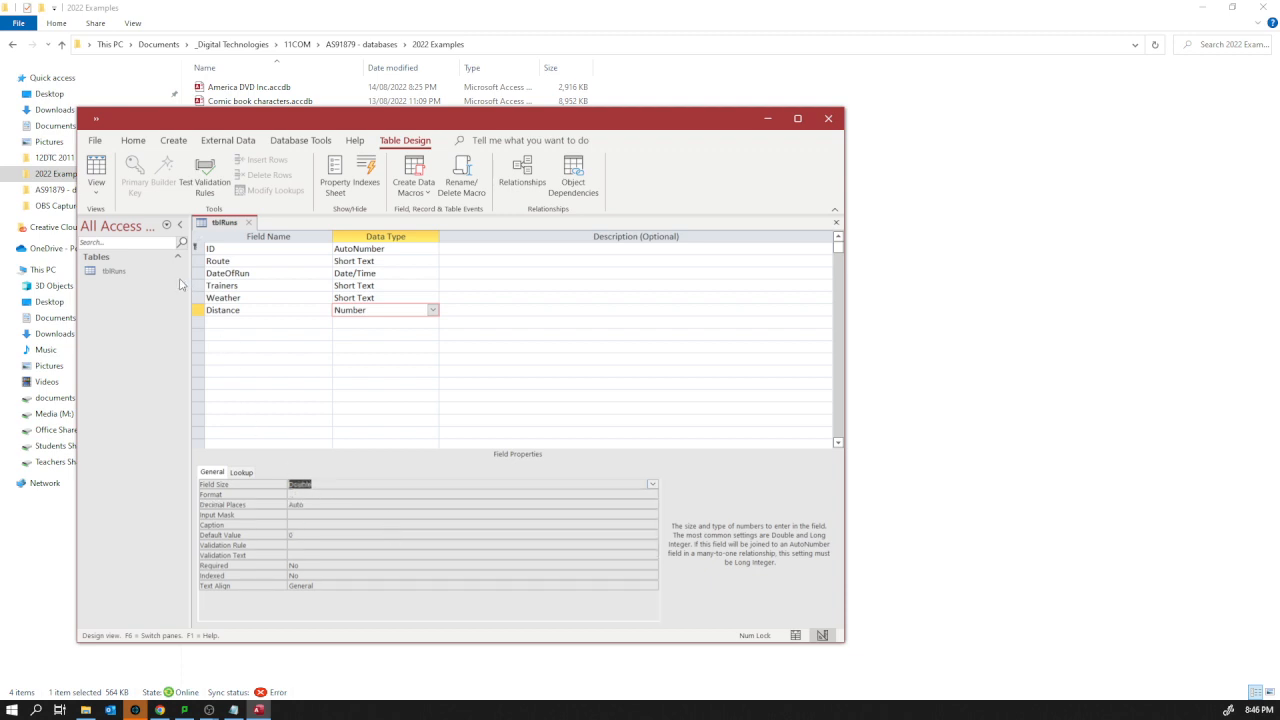
Save the table, return to Datasheet view and set the Distance of the Musick Point record to 4.8.
{"action": "left_click", "coordinate": [97, 174]}
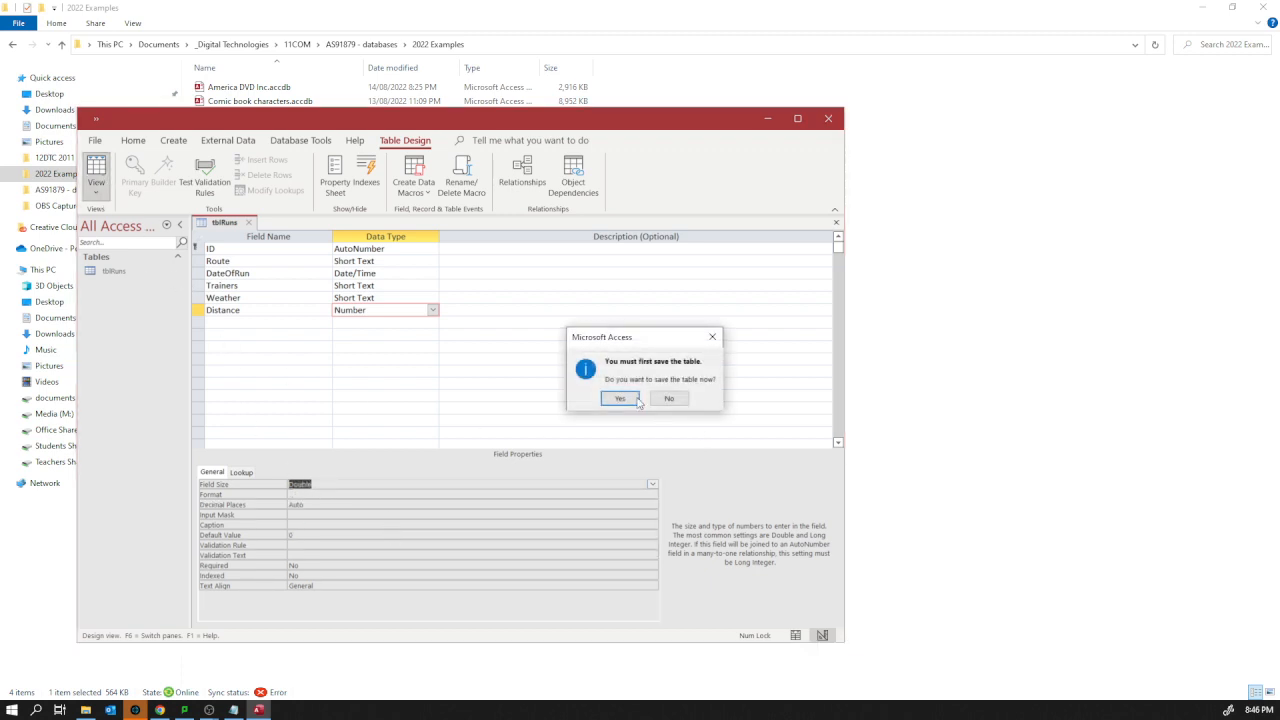
{"action": "left_click", "coordinate": [620, 400]}
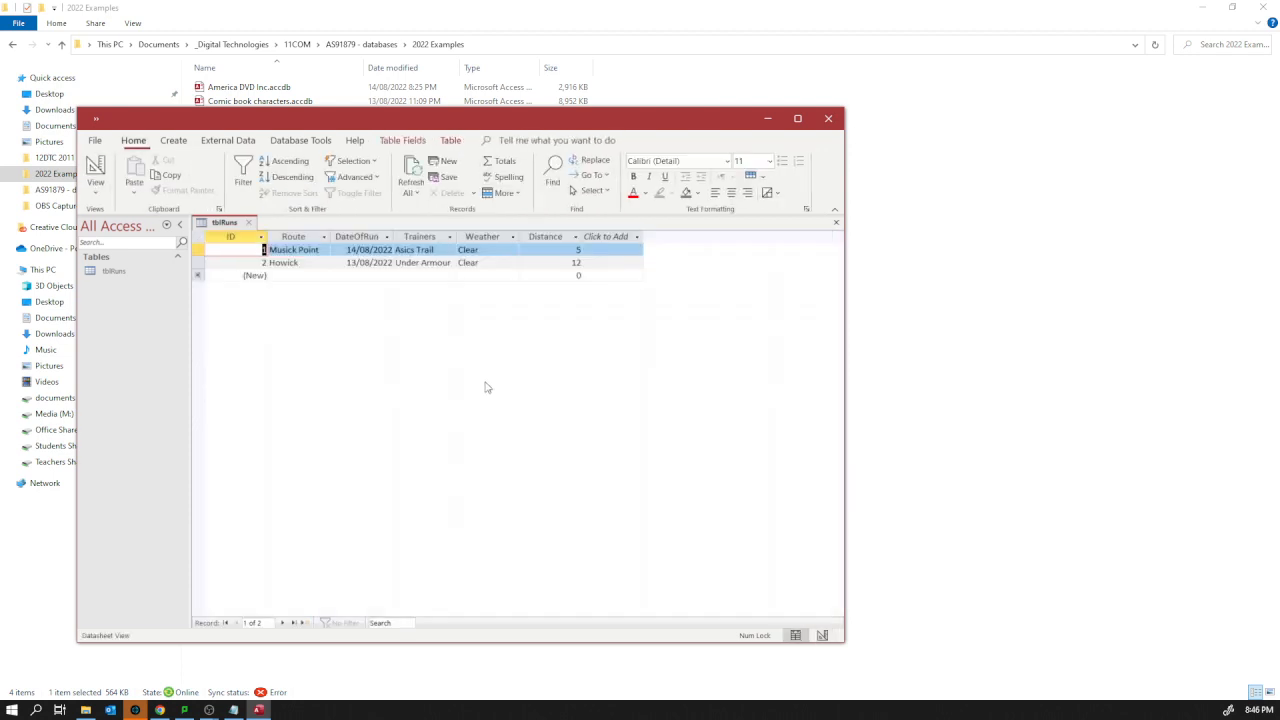
{"action": "left_click", "coordinate": [562, 251]}
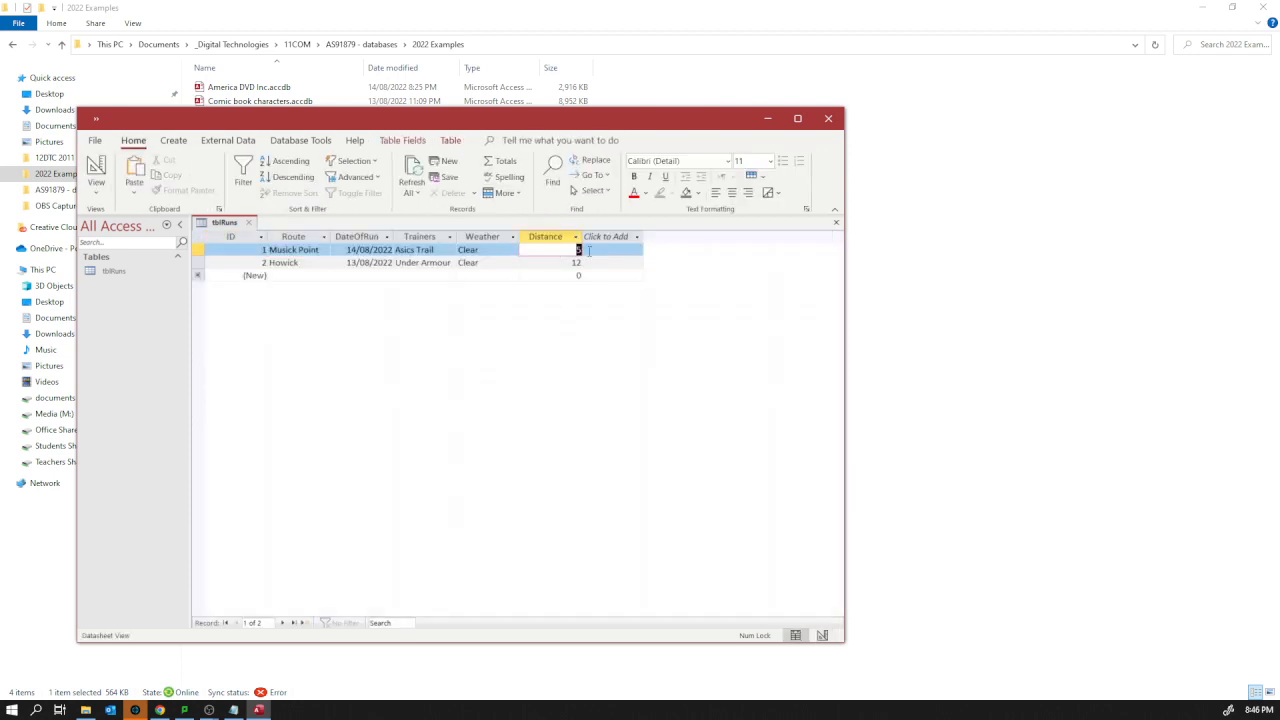
{"action": "type", "text": "4.8"}
{"action": "key", "text": "Return"}
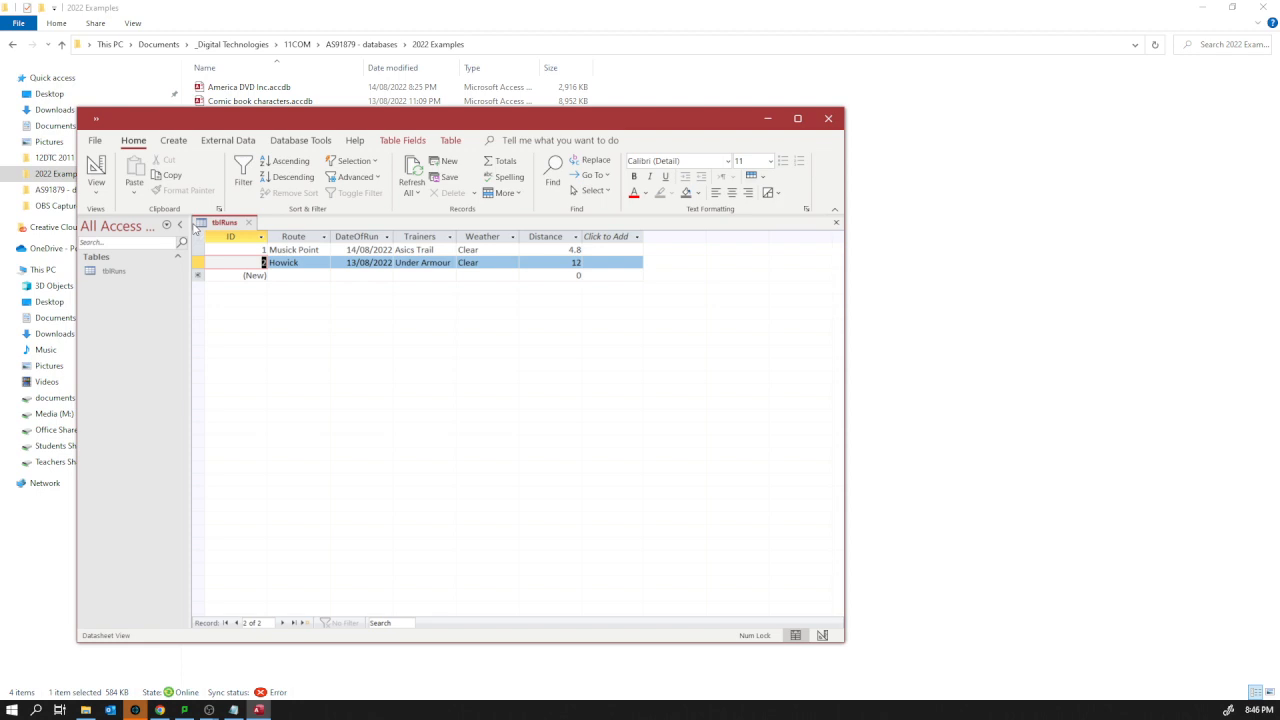
View the calendar for the Musick Point record's DateOfRun and close it without changing the date.
{"action": "left_click", "coordinate": [378, 250]}
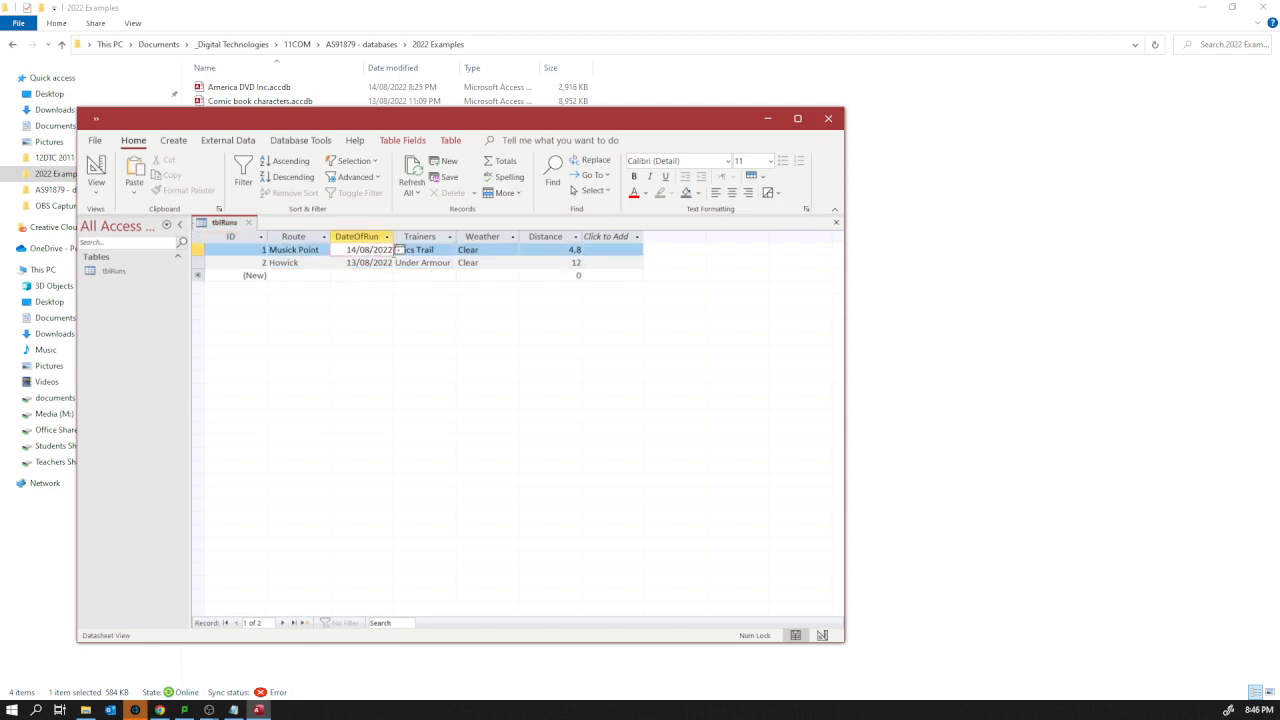
{"action": "left_click", "coordinate": [399, 250]}
{"action": "left_click", "coordinate": [399, 250]}
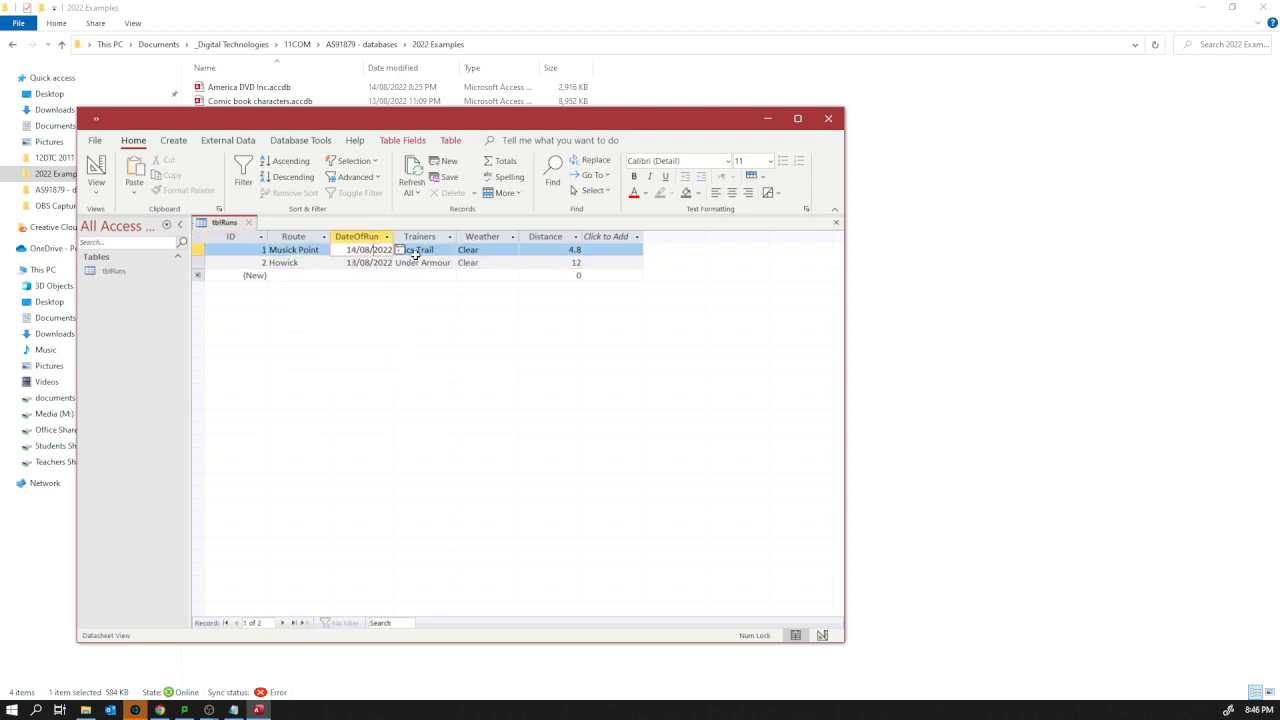